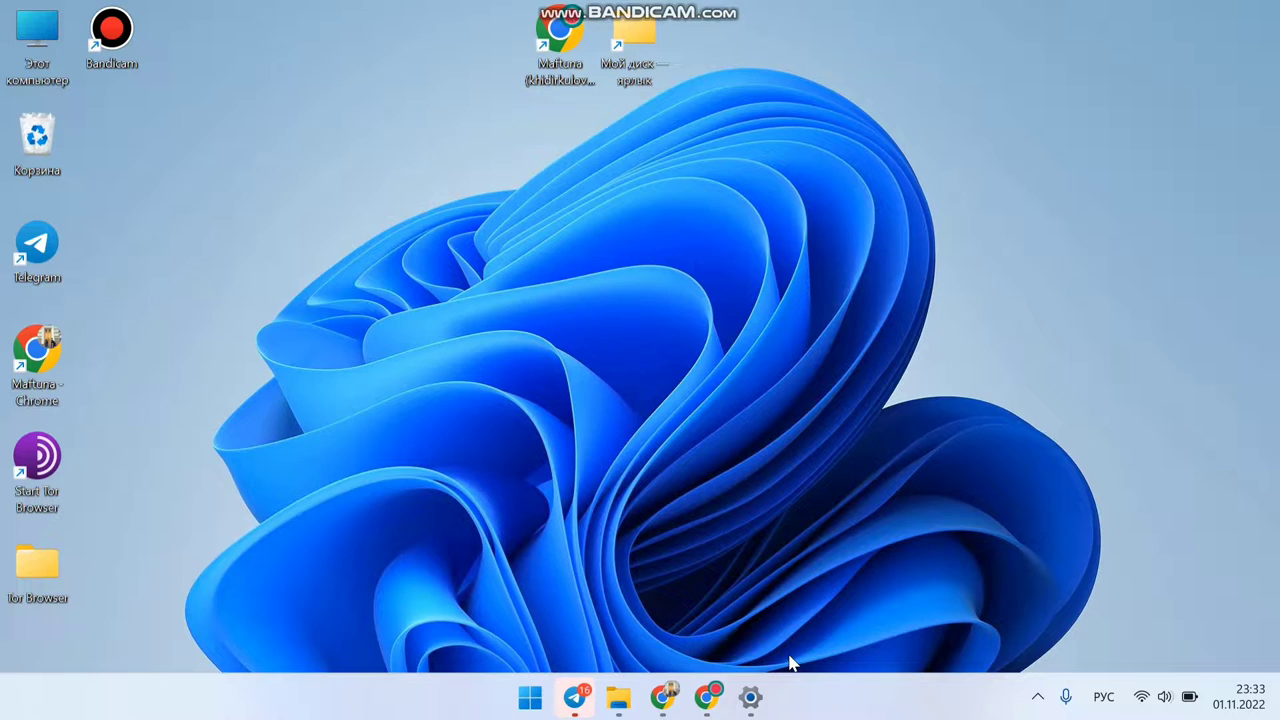
Step: Launch Google Chrome from its desktop shortcut
click(557, 36)
double_click(557, 36)
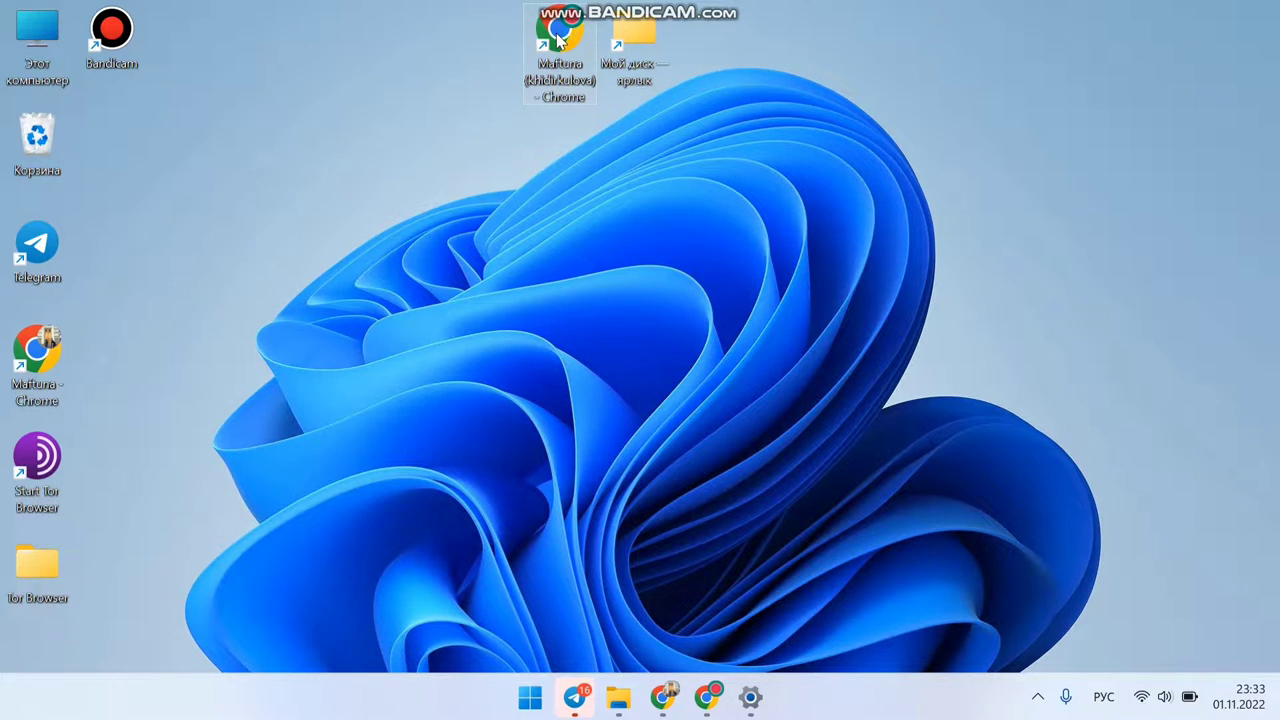
Step: Maximize Chrome and load the mf.ijro.uz site by typing mf in the address bar
click(668, 138)
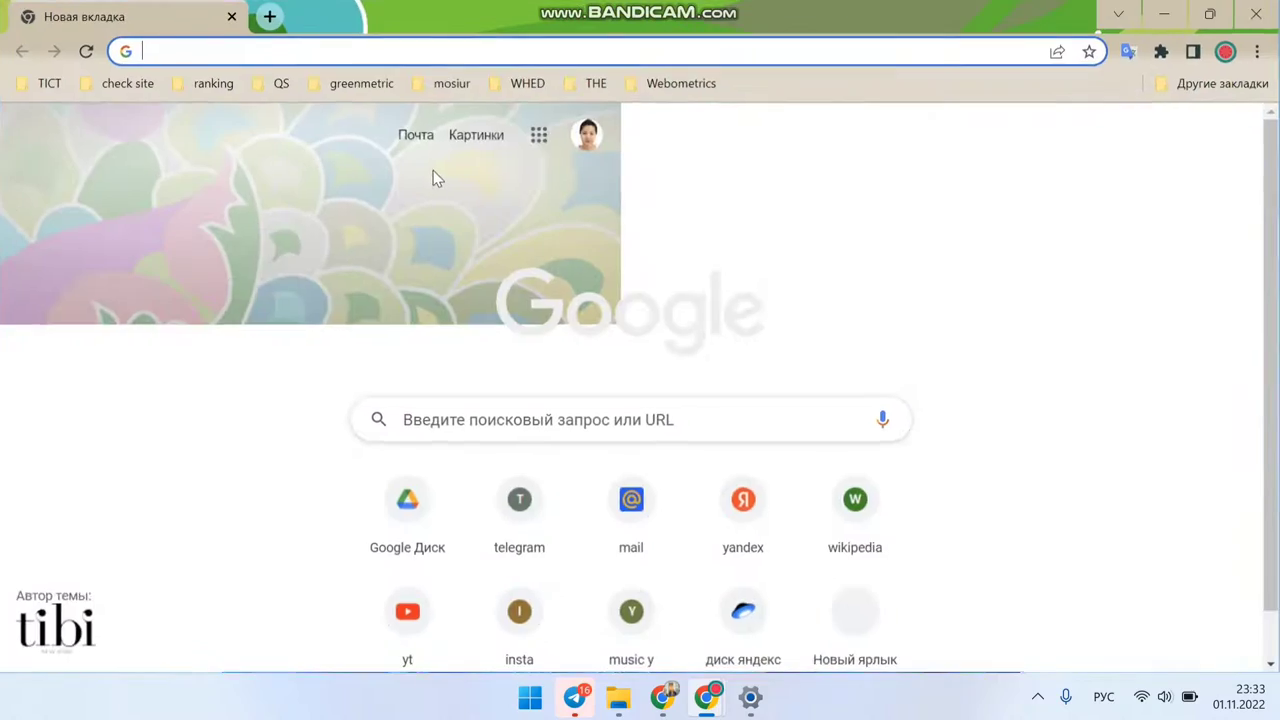
click(410, 49)
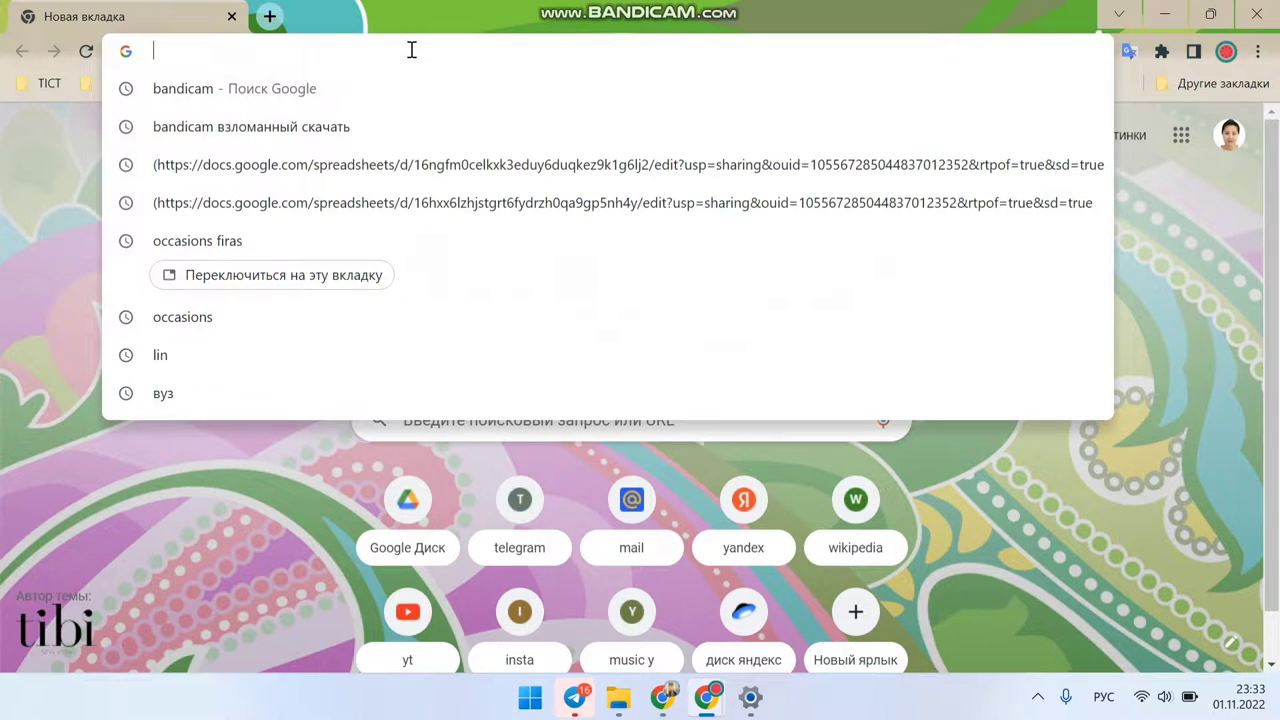
key(super+space)
text(mf)
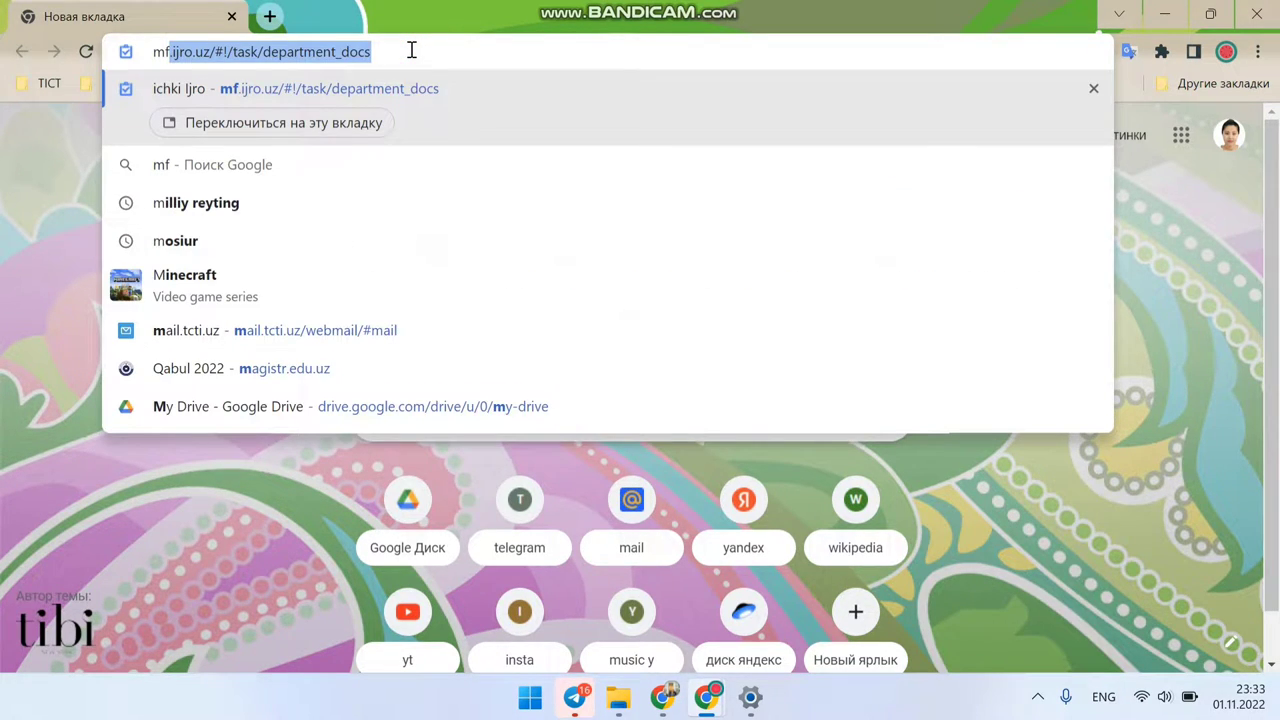
key(Return)
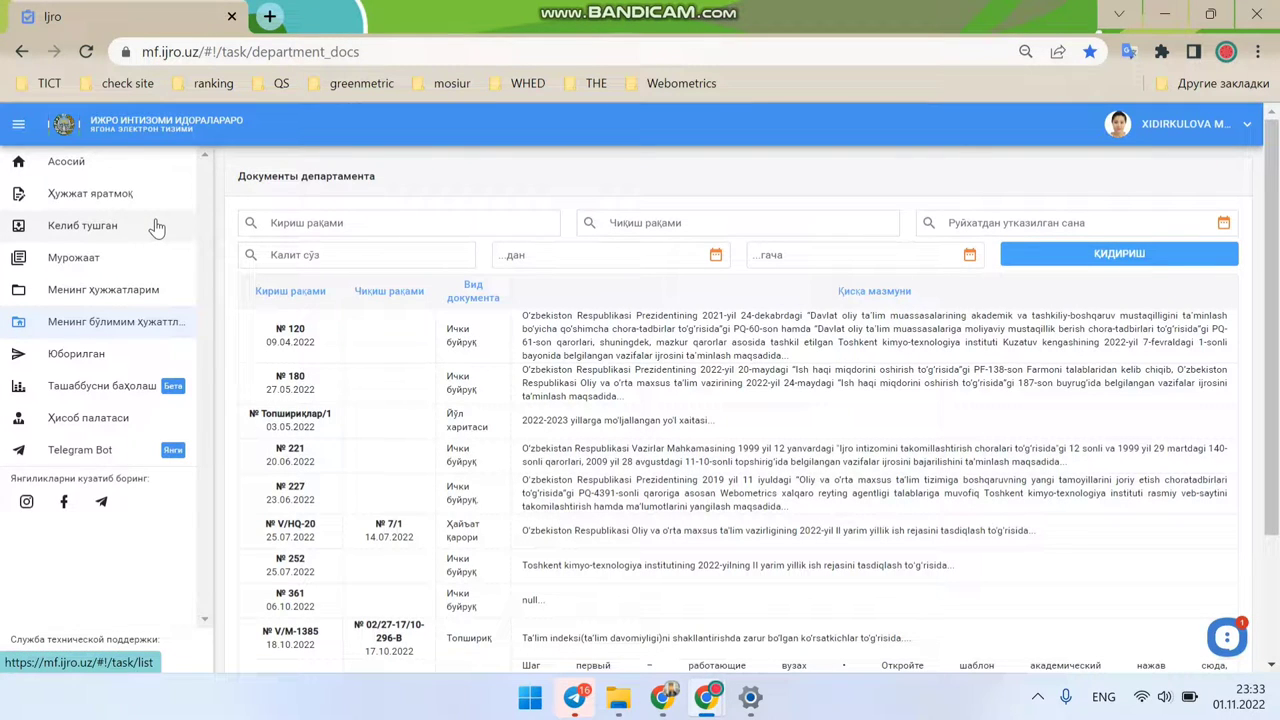
Step: Open incoming document 01-10-18/594 from the date-sorted incoming list and view its PDF memo
click(155, 228)
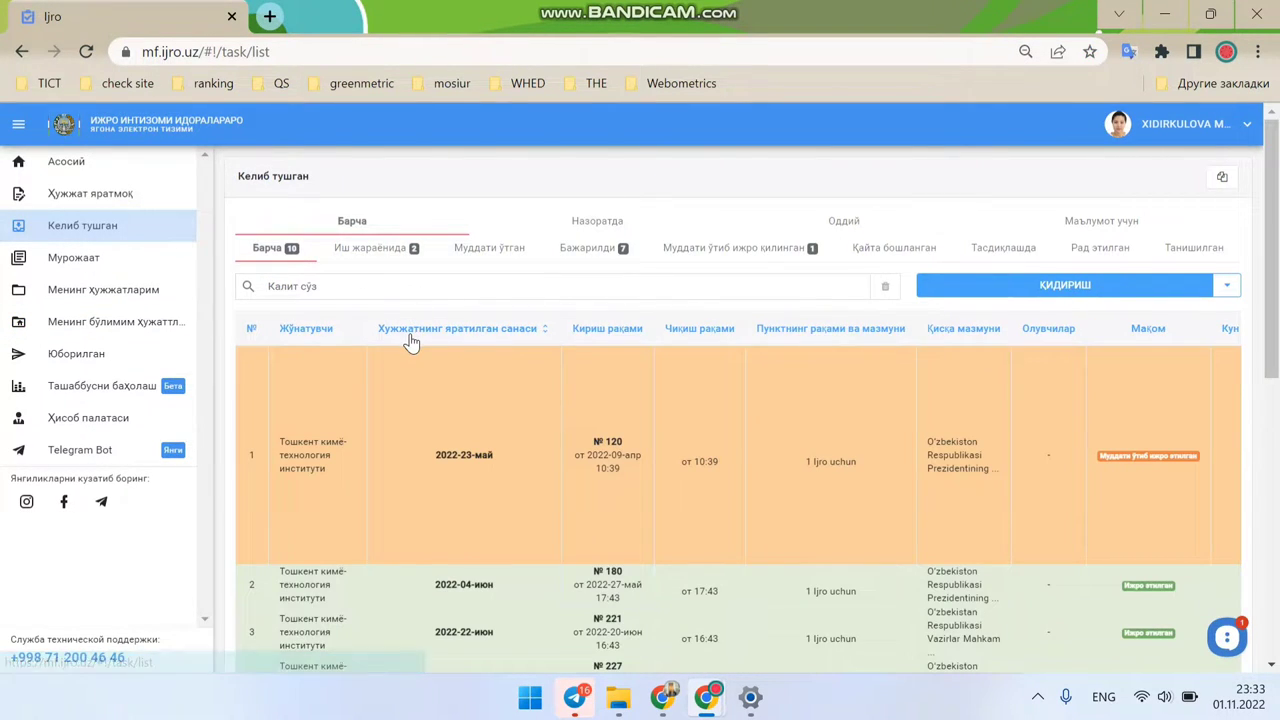
click(409, 337)
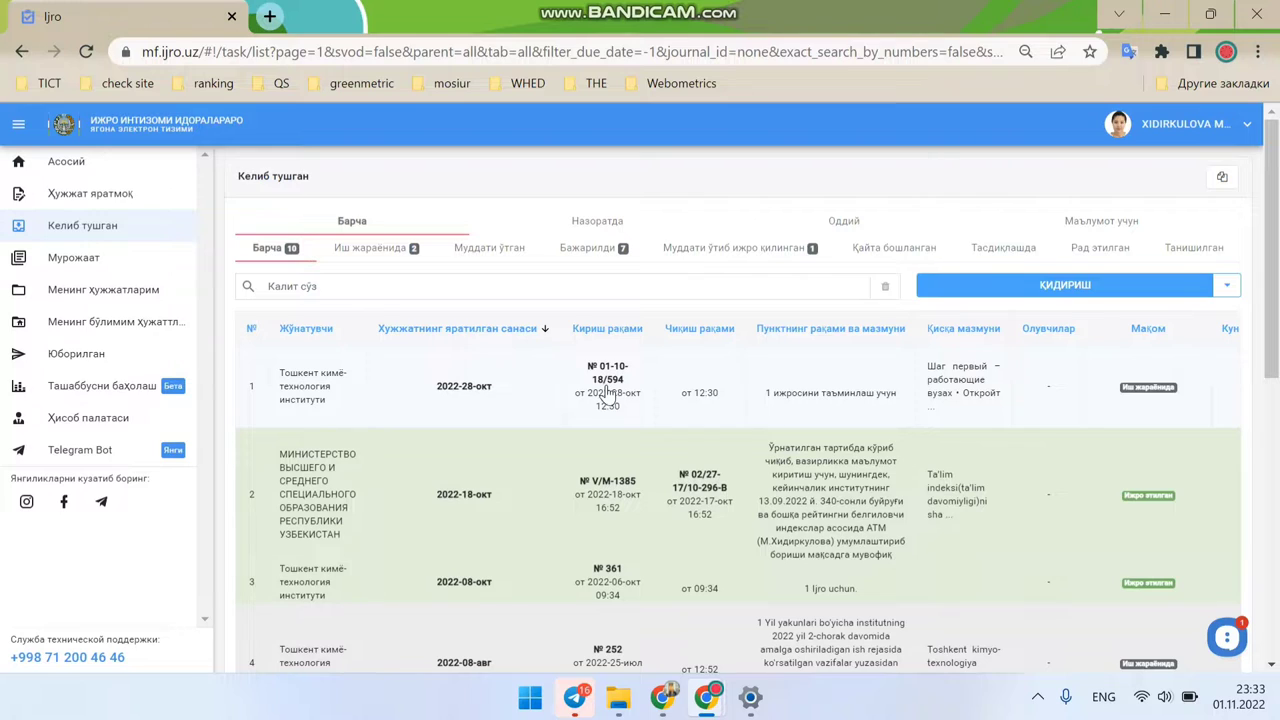
click(606, 387)
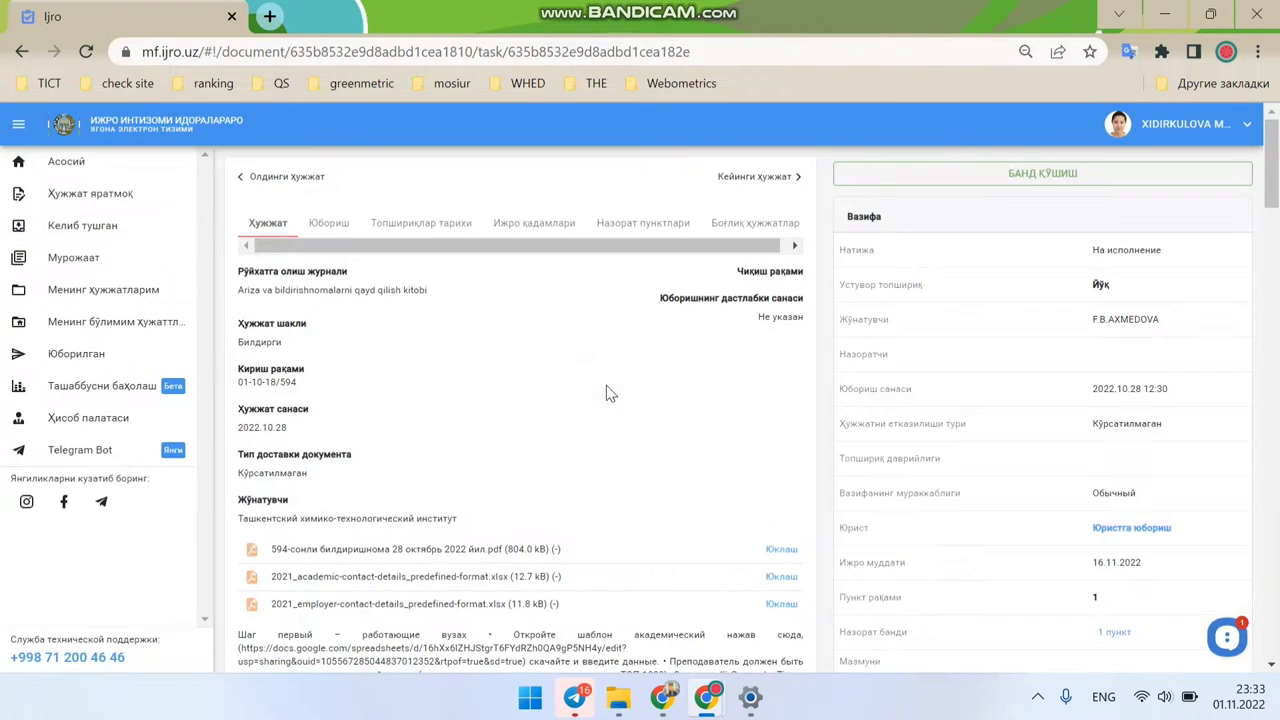
scroll(538, 410, down, 2)
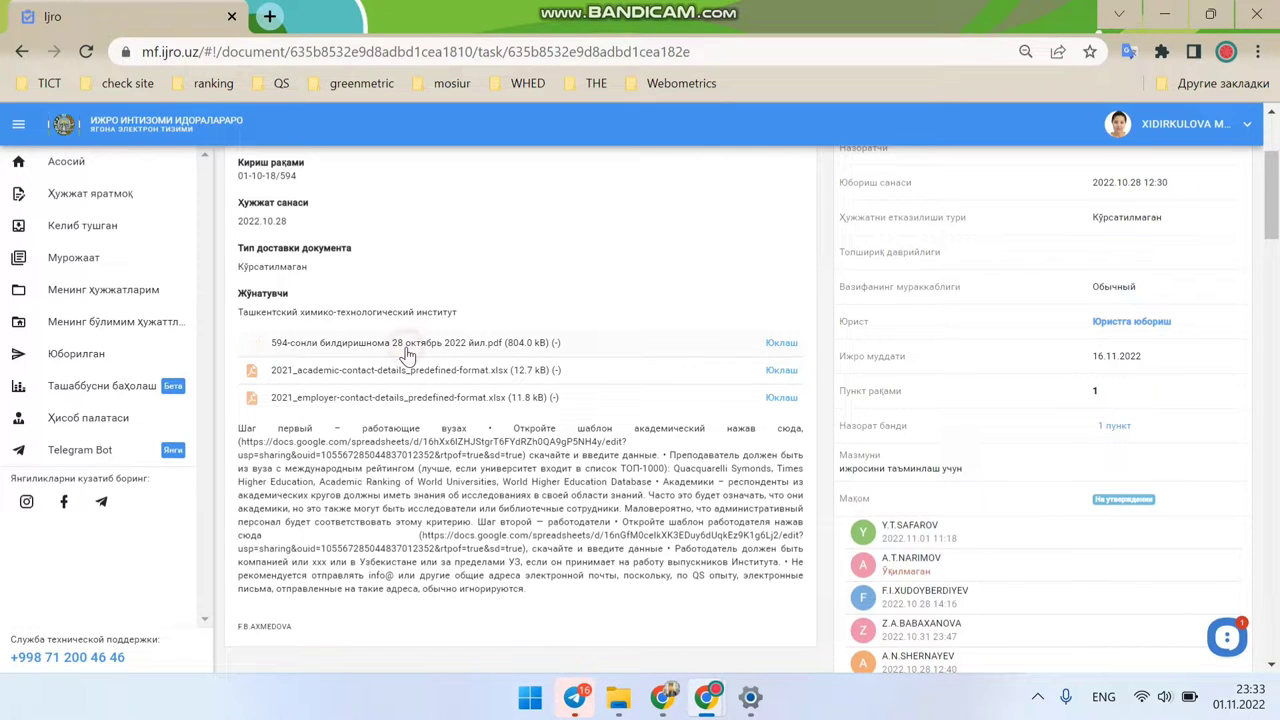
click(408, 353)
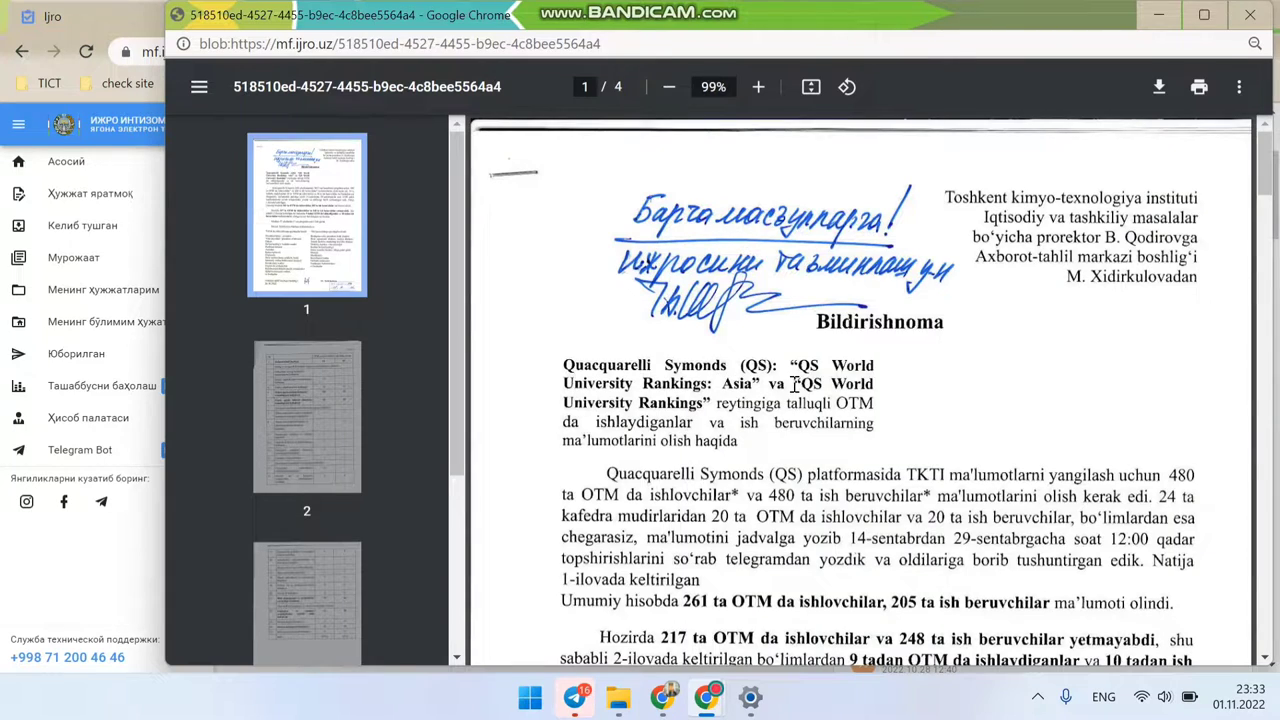
Step: Read the memo and select the paragraph beginning 'Hozirda'
scroll(795, 383, down, 2)
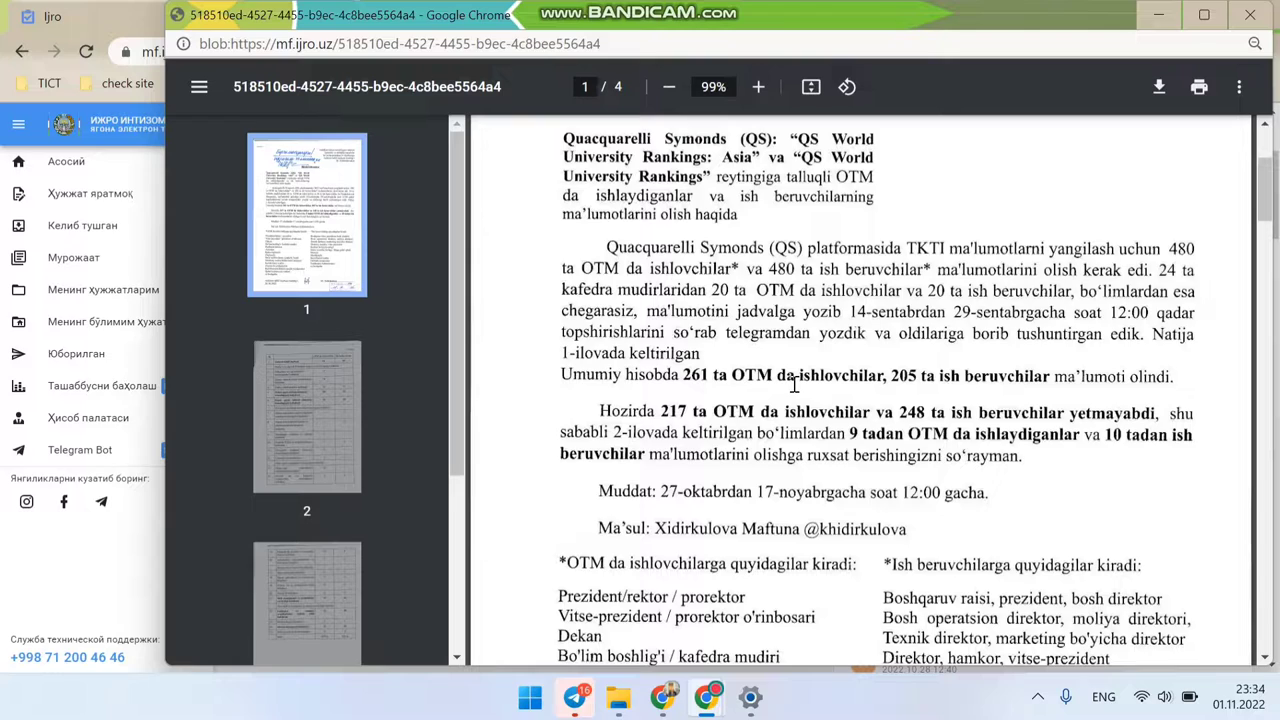
scroll(795, 383, down, 1)
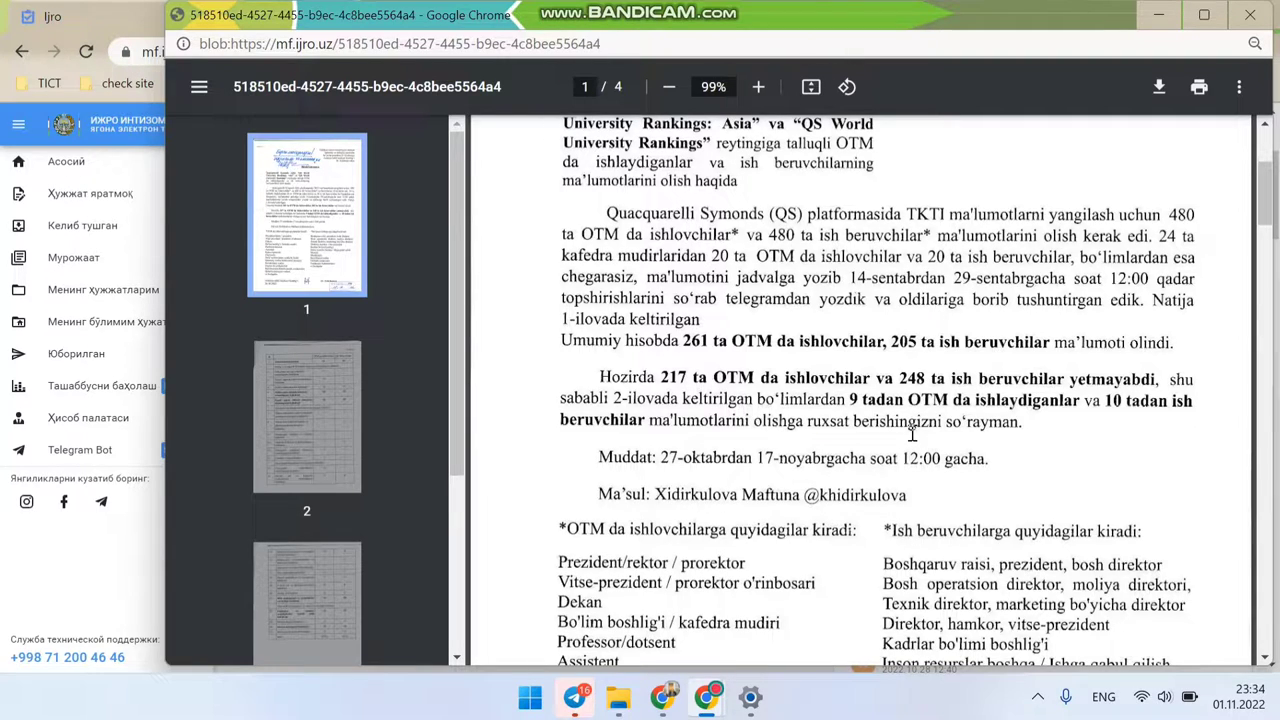
drag(1022, 428, 600, 368)
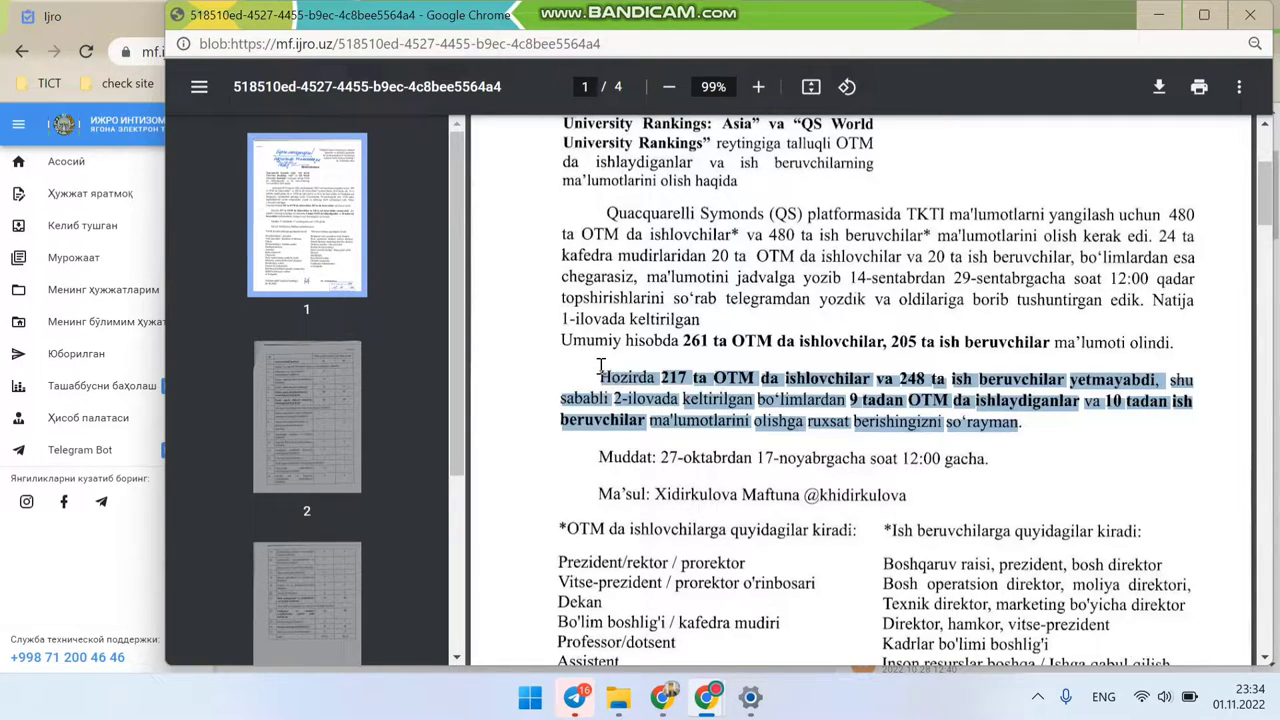
Step: Read through to page 4 of the memo, then close the PDF viewer window
scroll(826, 436, down, 3)
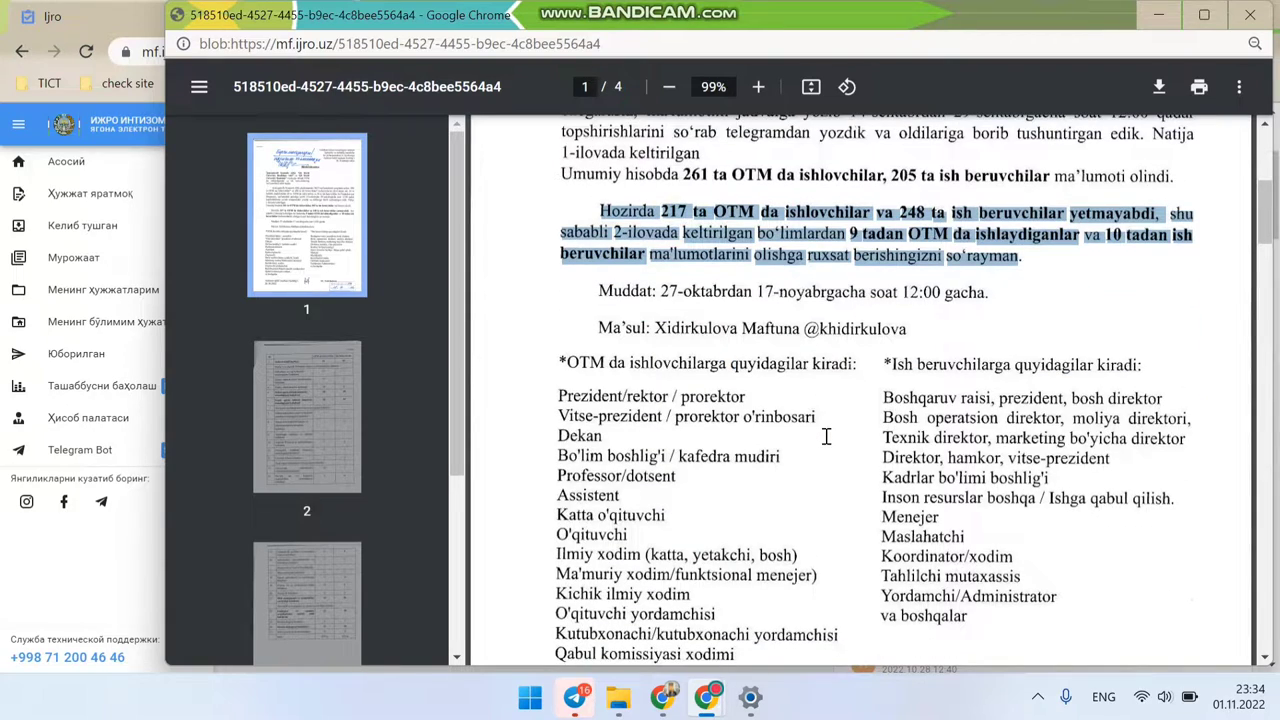
scroll(826, 436, down, 1)
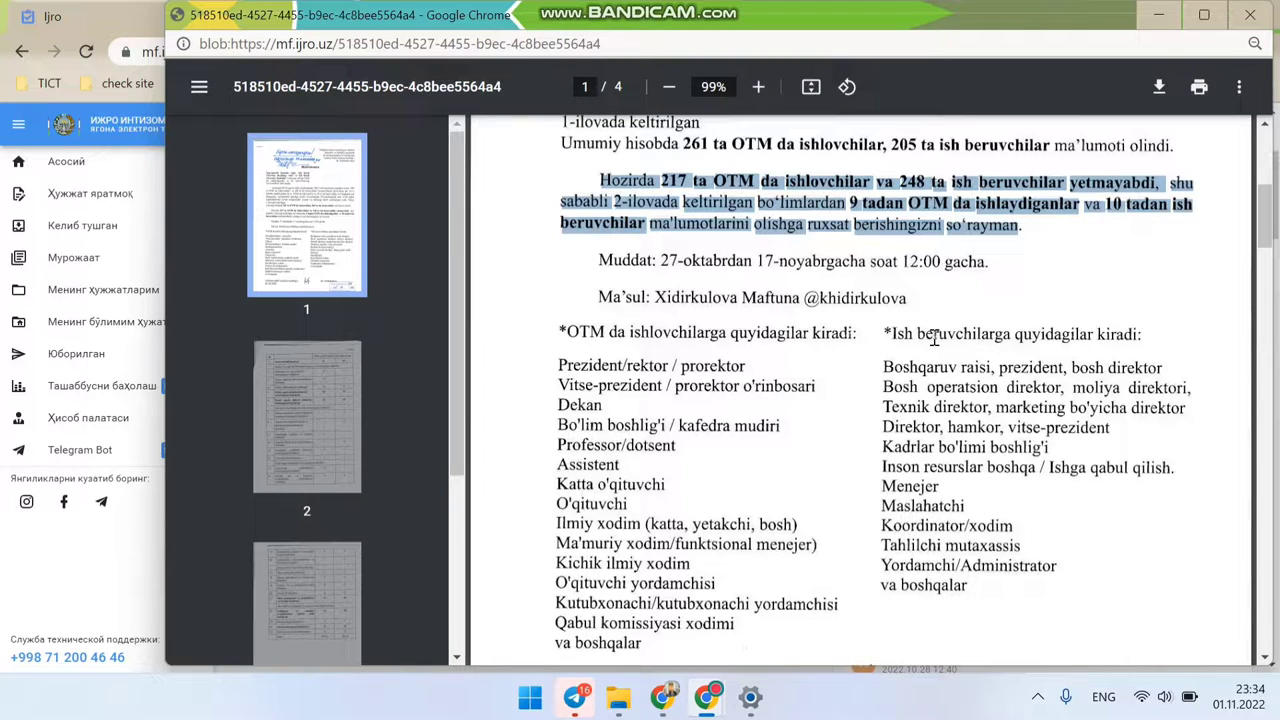
scroll(966, 372, down, 3)
scroll(966, 372, down, 9)
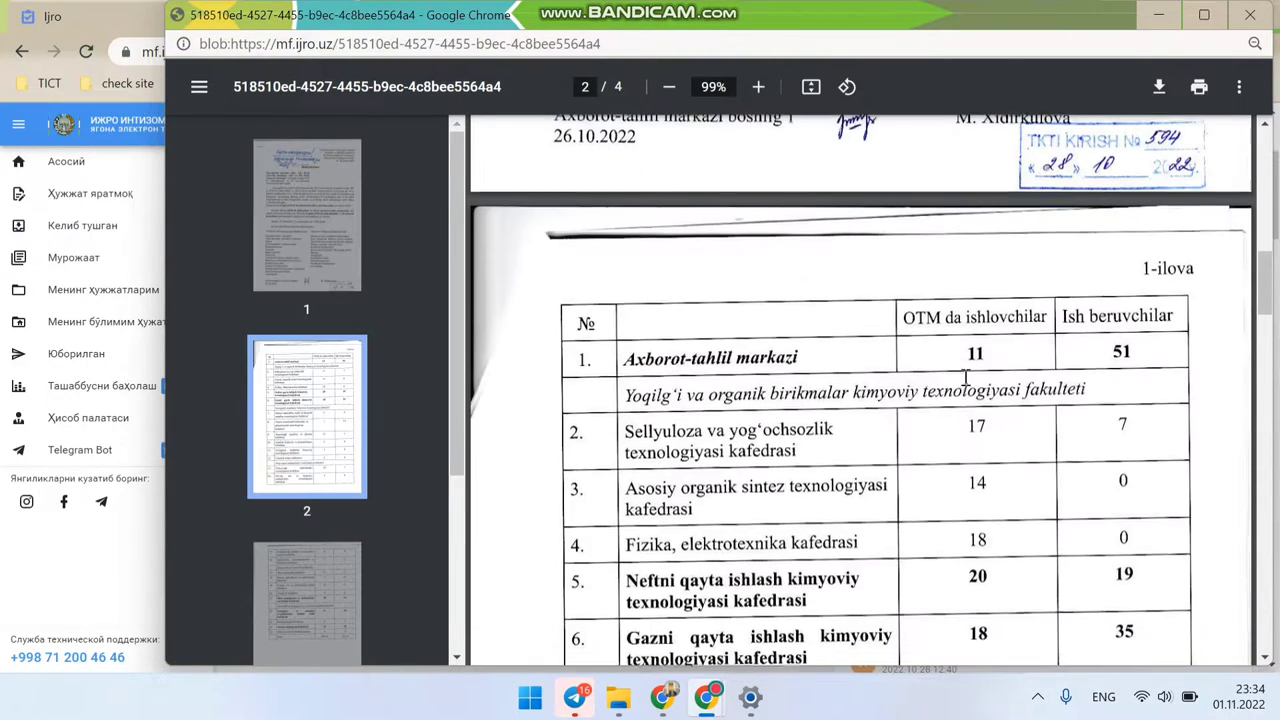
scroll(966, 378, down, 20)
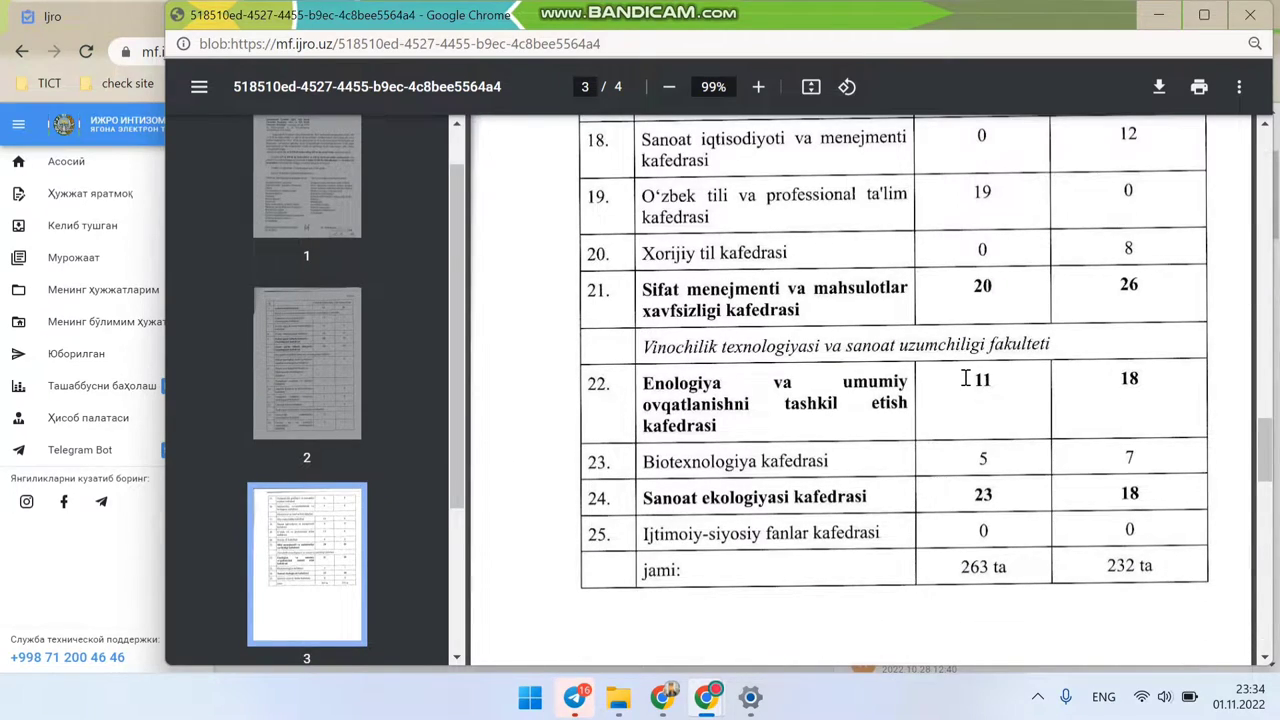
scroll(966, 378, down, 15)
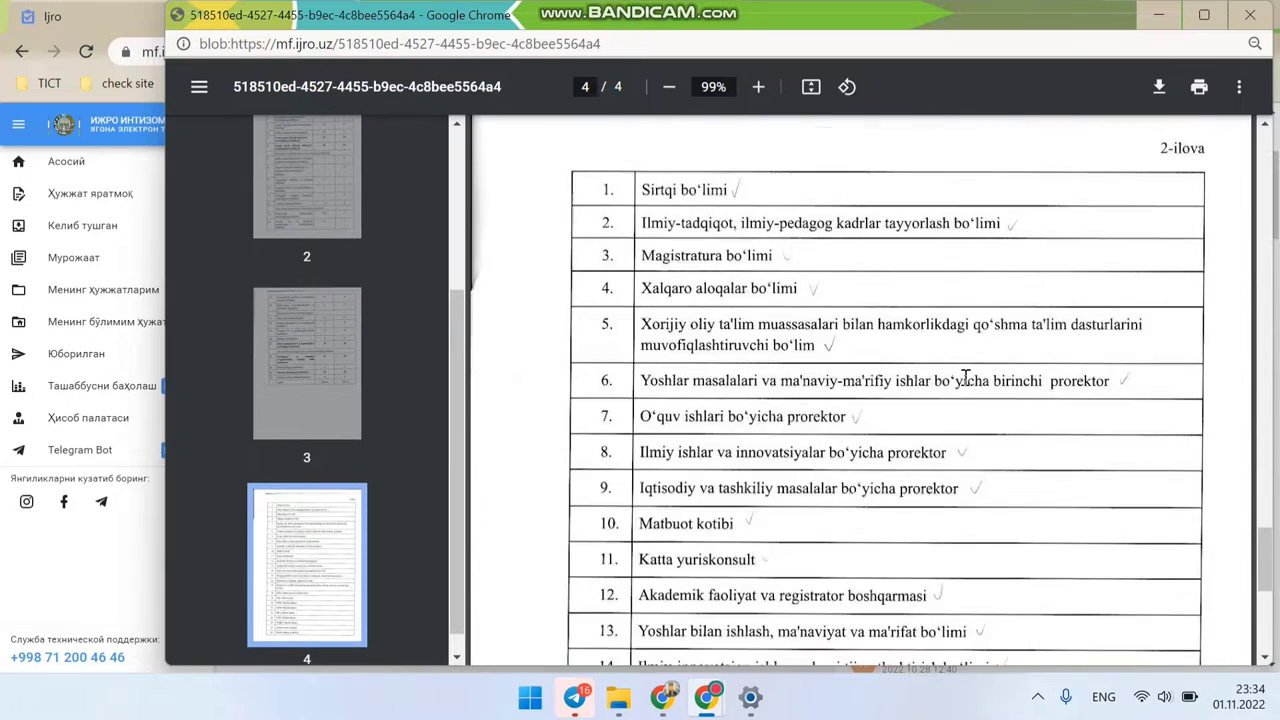
scroll(966, 378, down, 10)
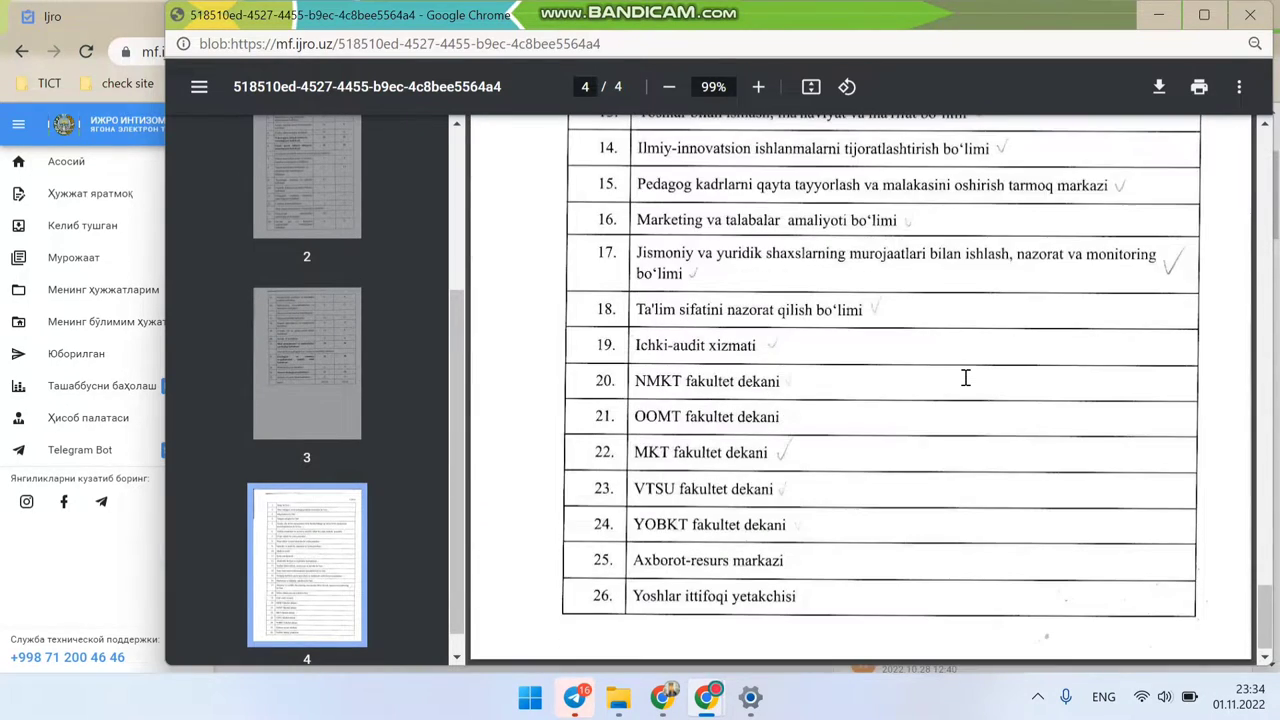
scroll(966, 376, up, 15)
click(1250, 16)
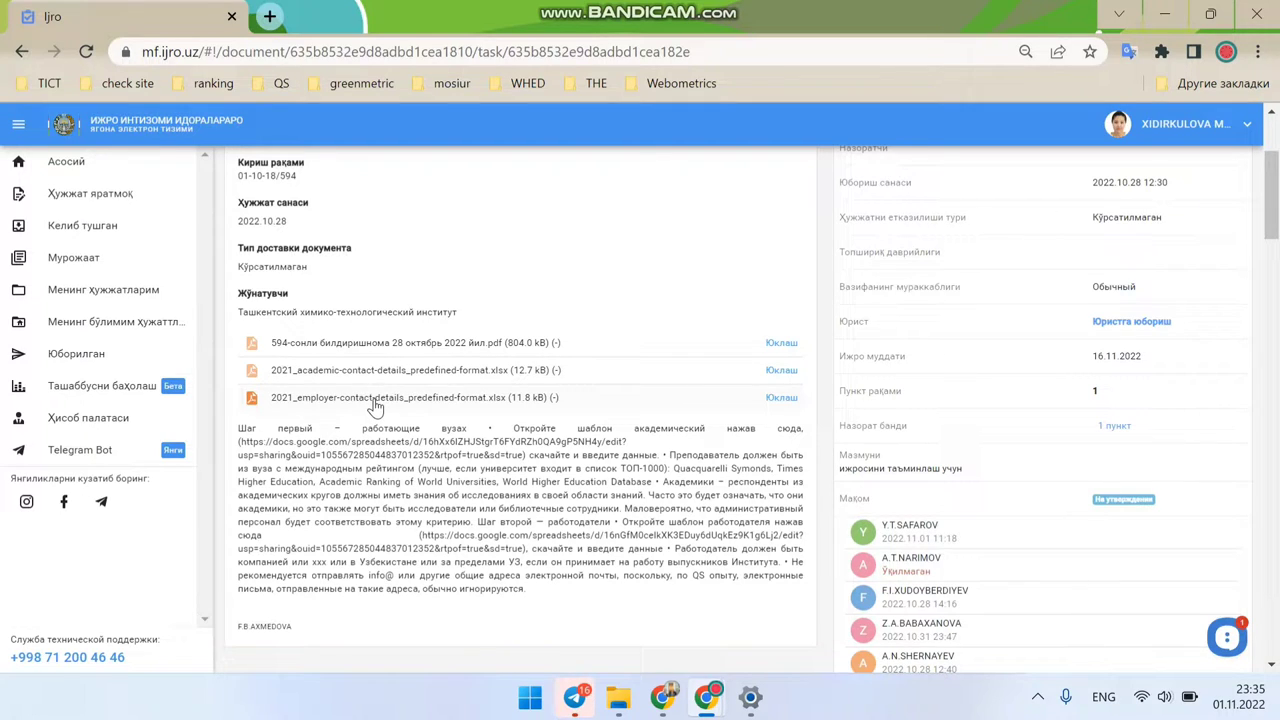
Step: Download 2021_employer-contact-details_predefined-format.xlsx and open it from Chrome's download bar
click(410, 398)
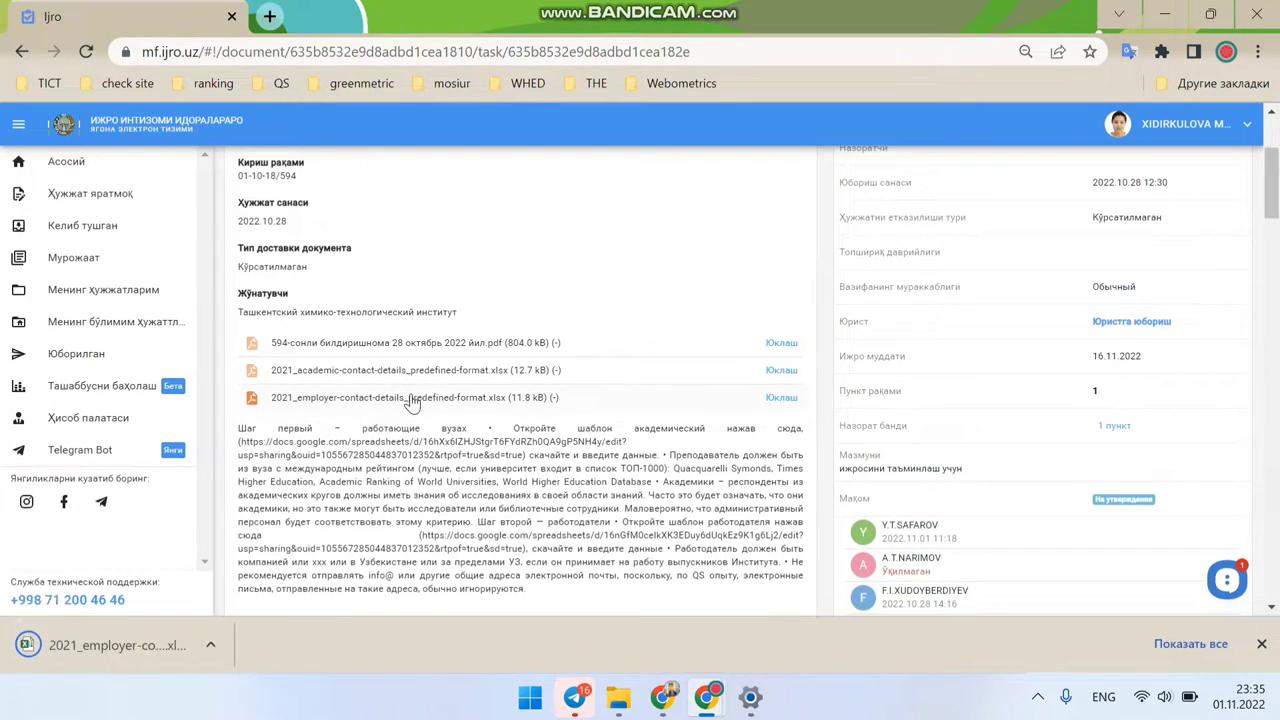
click(121, 652)
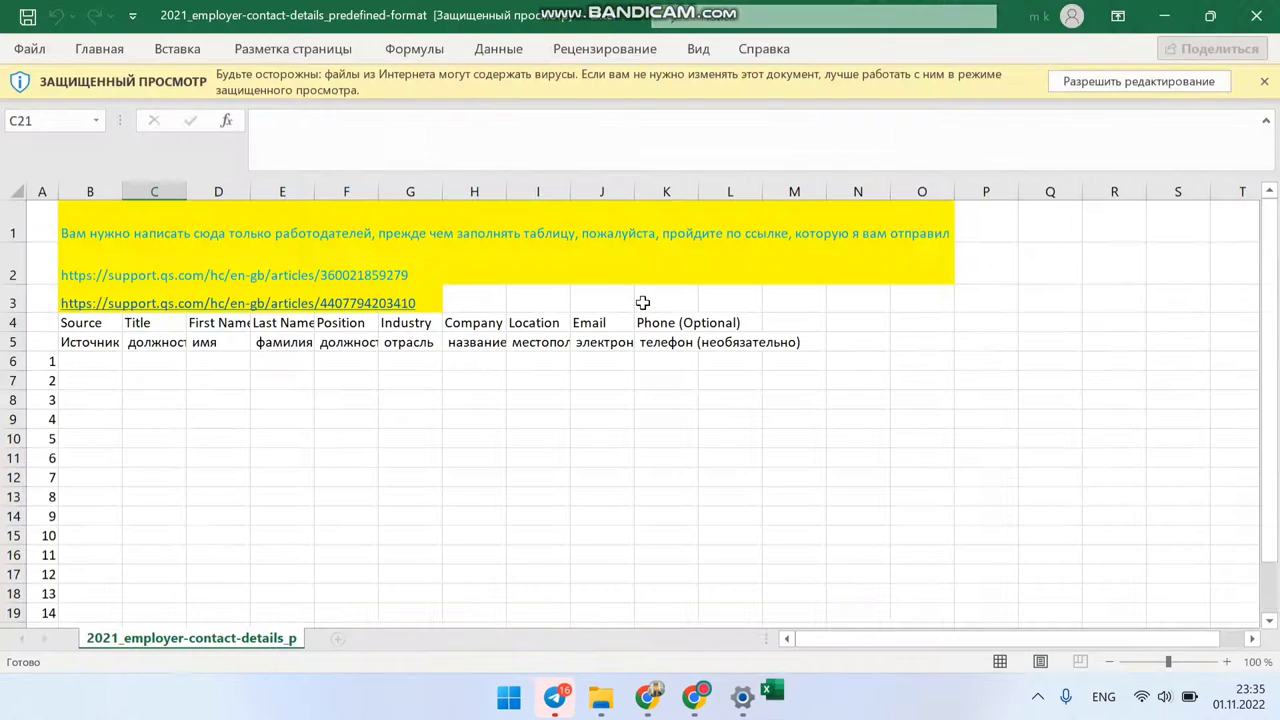
Step: Enable editing of the employer template and select cell B6 for the first contact
click(1150, 82)
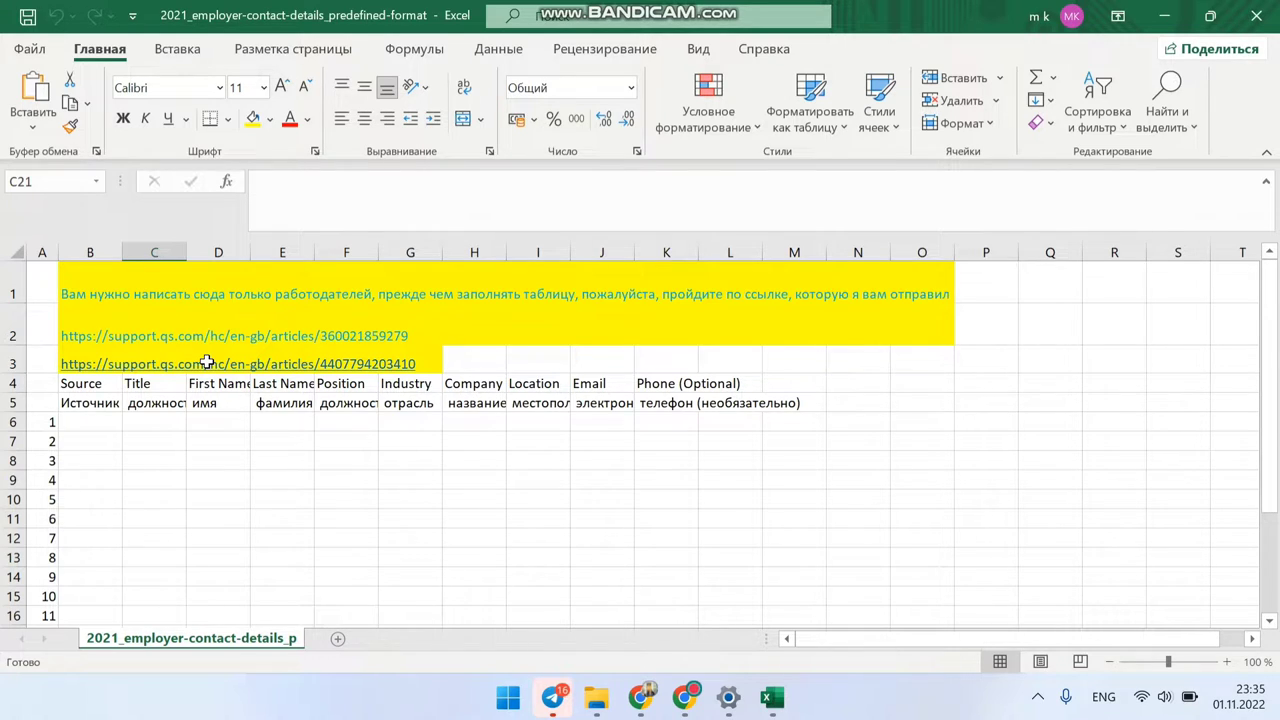
click(90, 422)
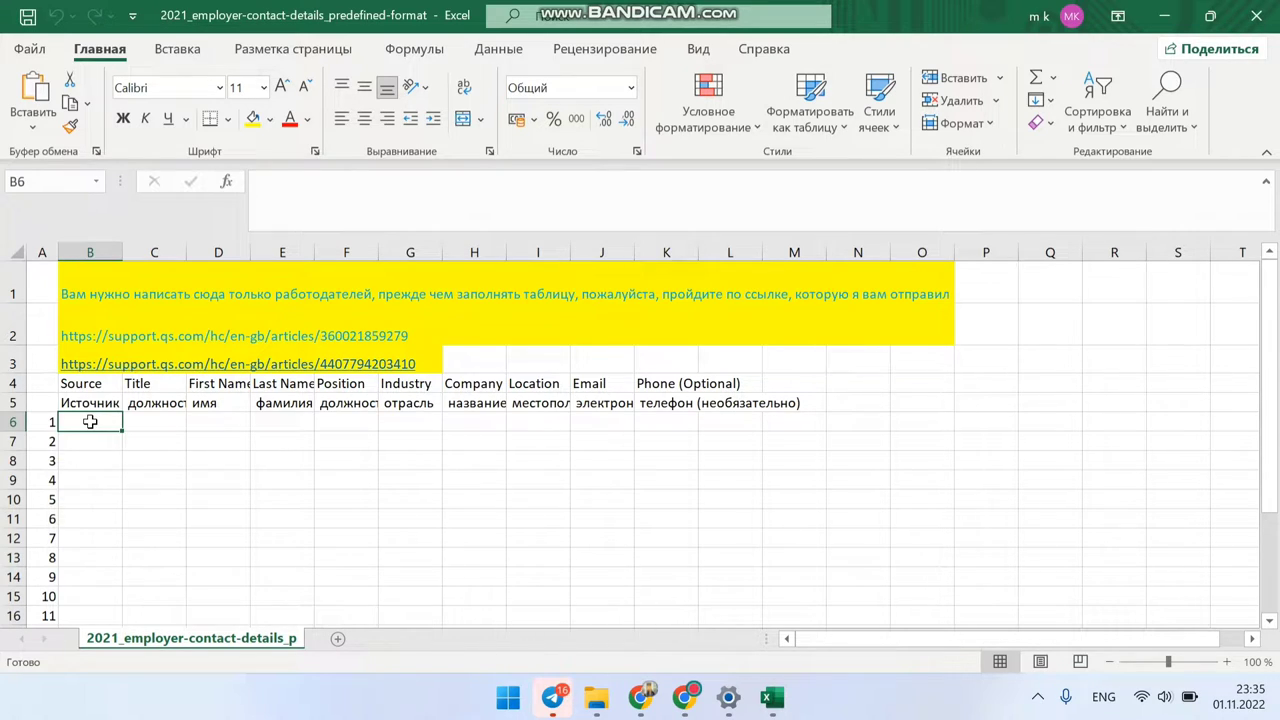
Step: Enter source 'Axborot-tahlil markazi' in B6, widen column B, and enter title 'boshliq' in C6
text(A)
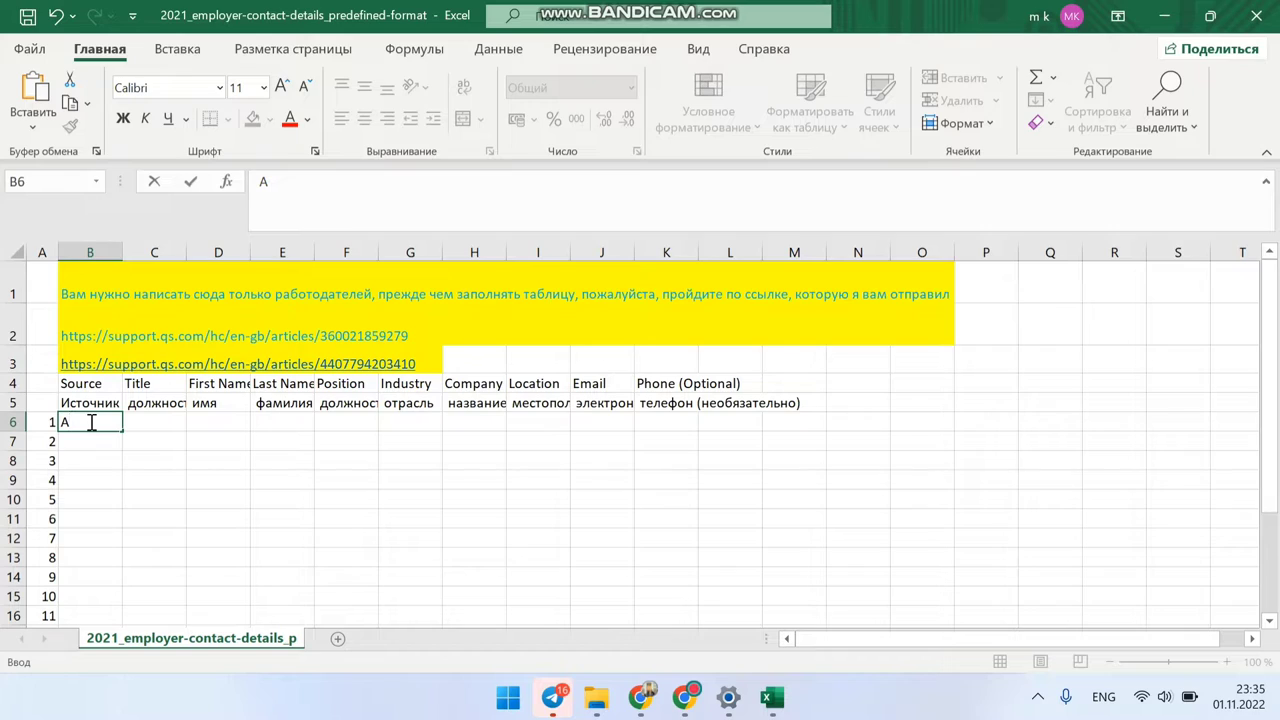
text(xborot-tahlil )
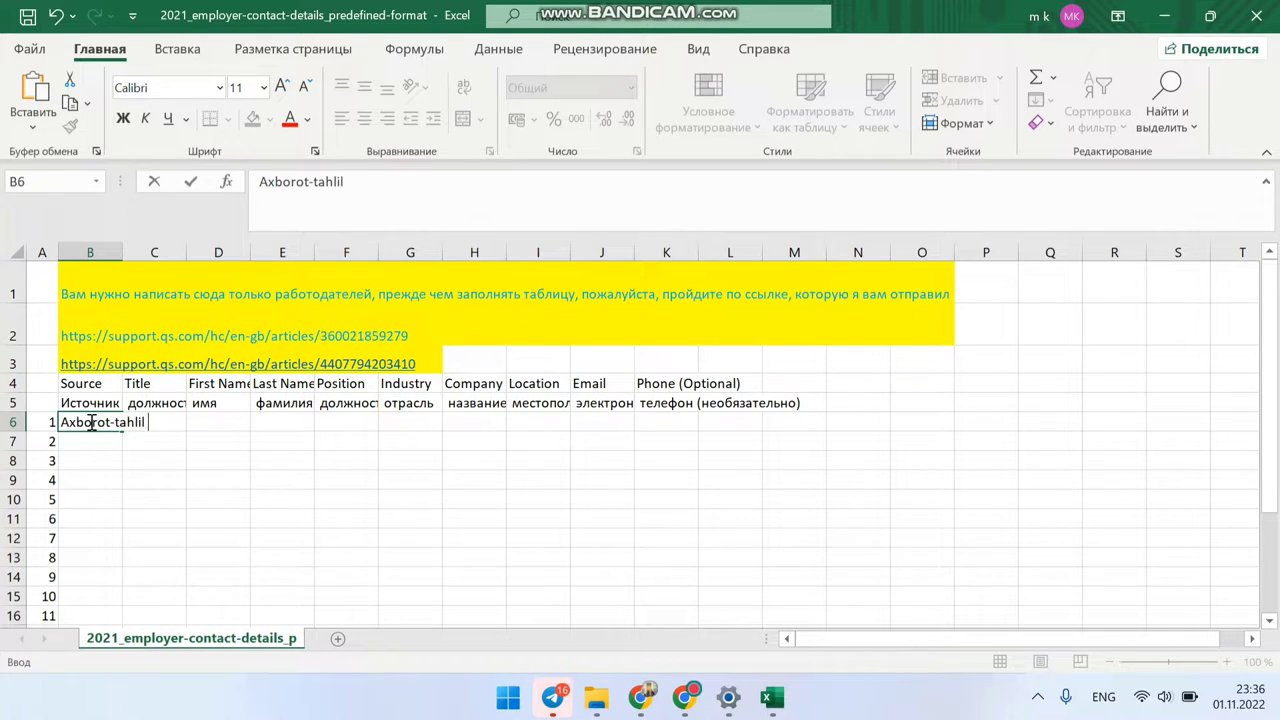
text(markazi)
key(Return)
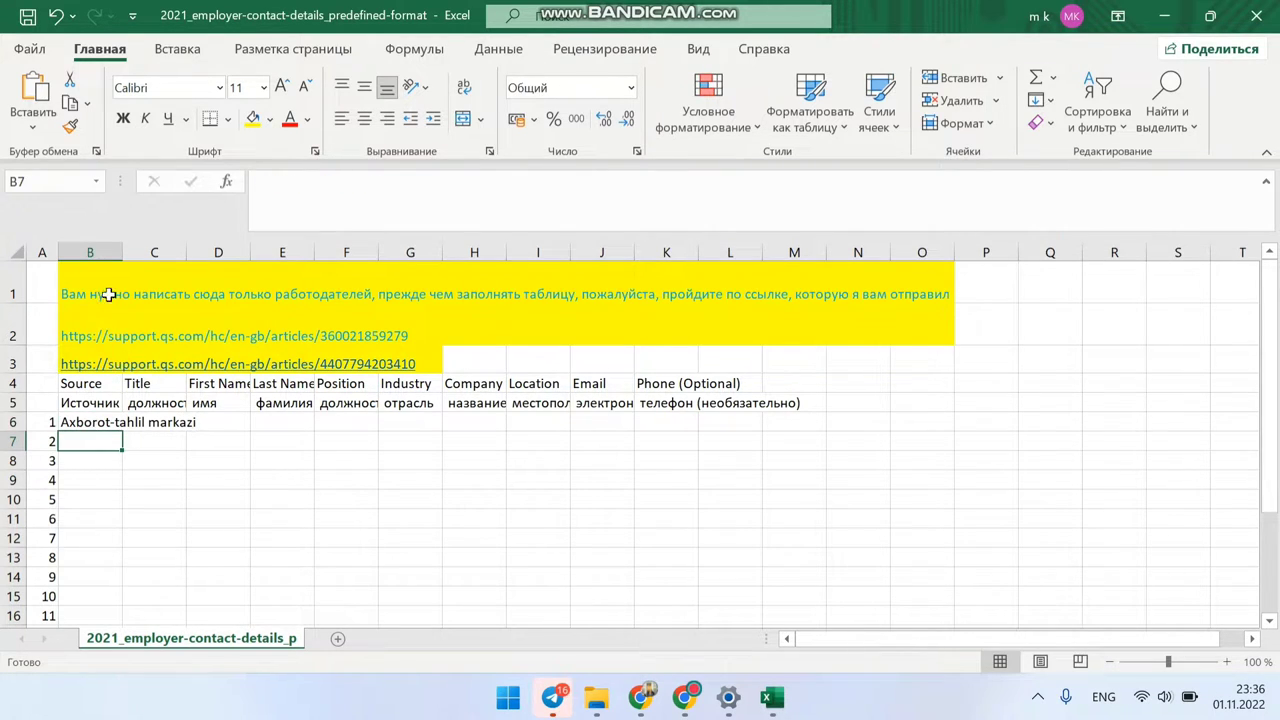
drag(123, 252, 204, 252)
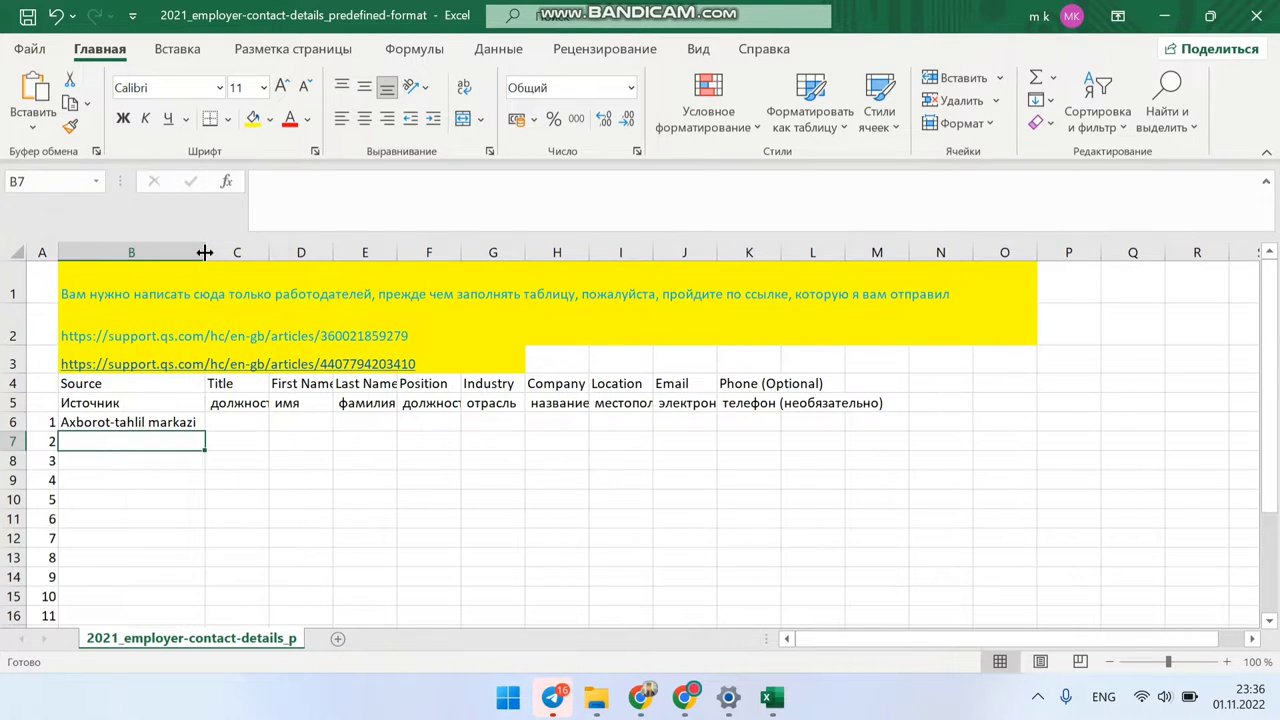
click(240, 422)
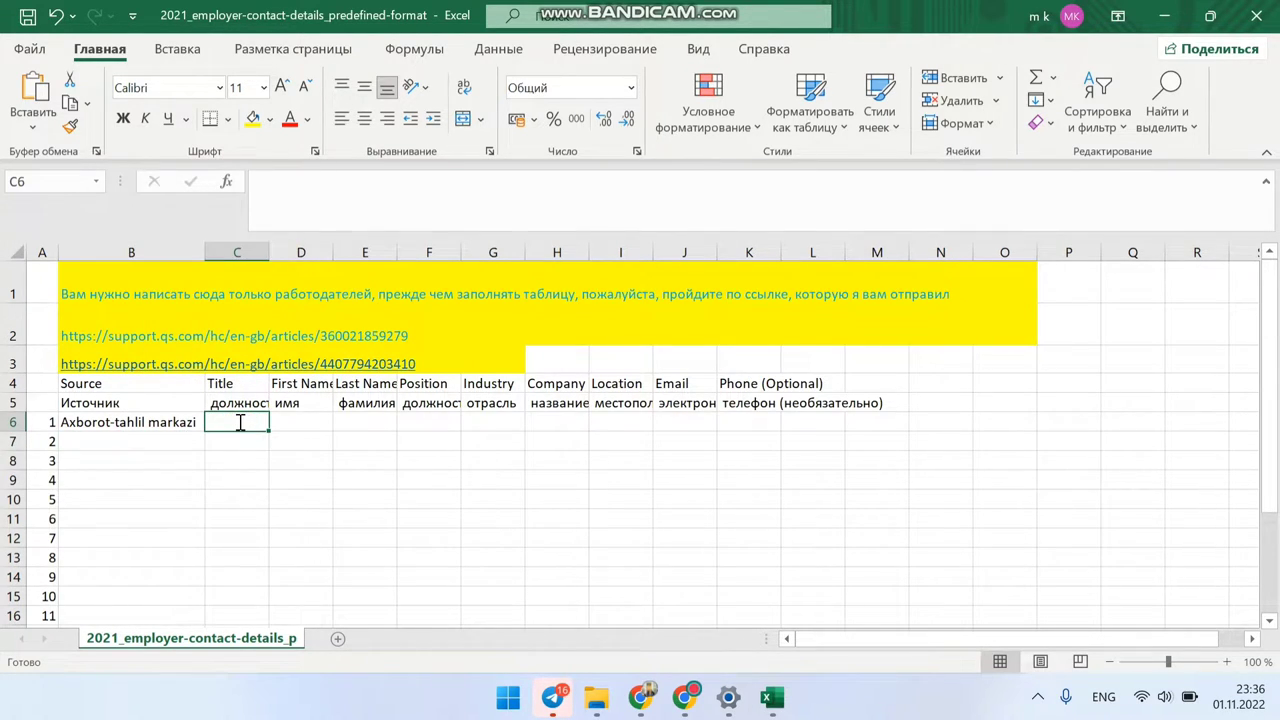
text(boshliq)
key(Tab)
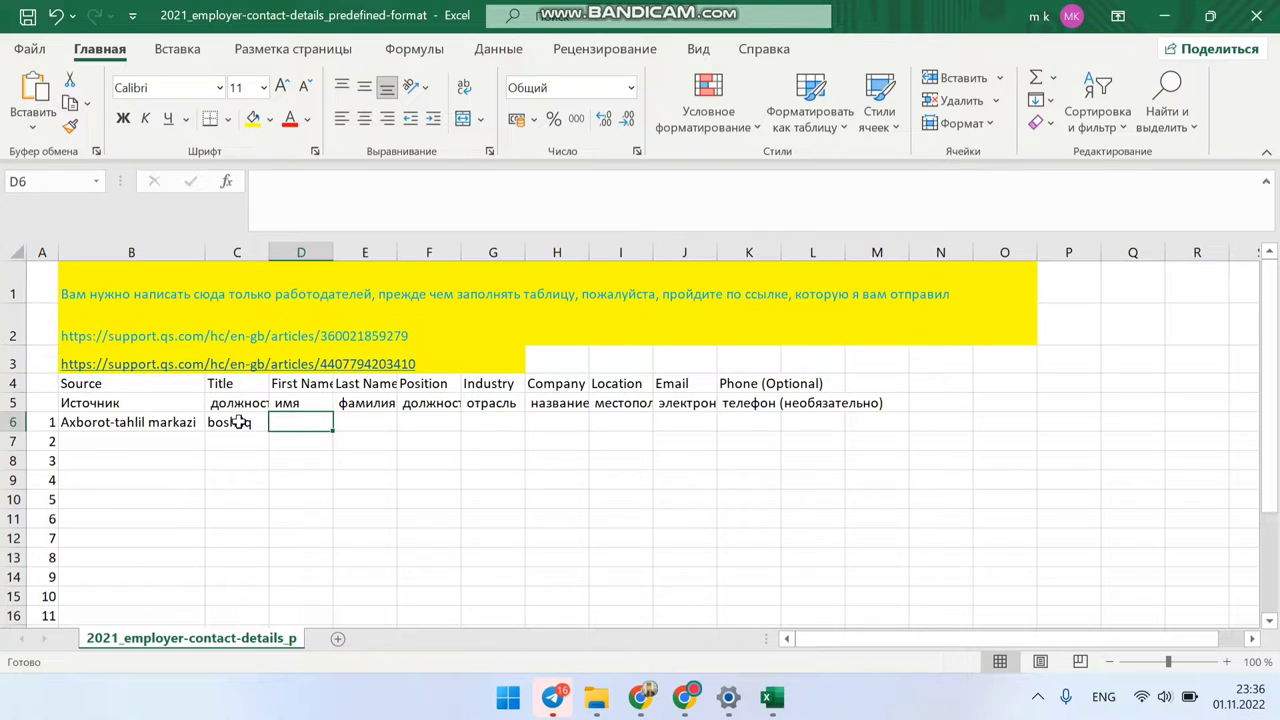
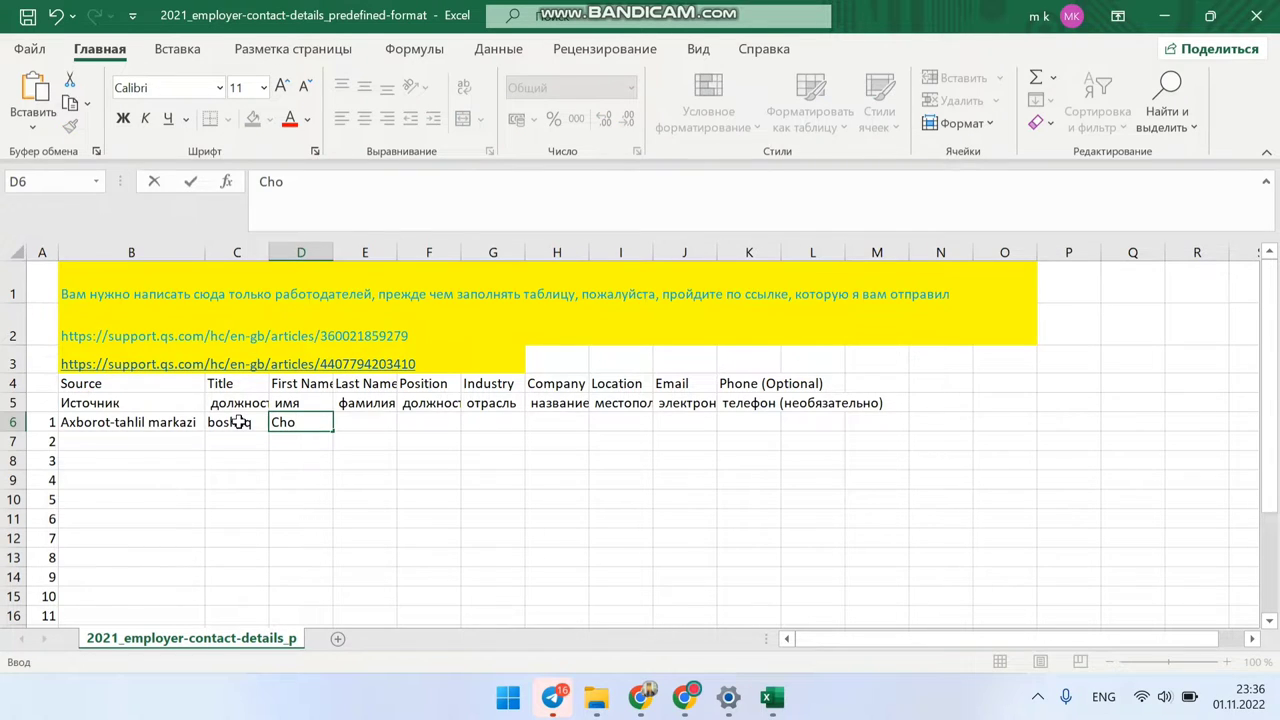
Step: Fill in the contact's first and last name, position 'Executive director' and industry 'director', widening column F
key(Tab)
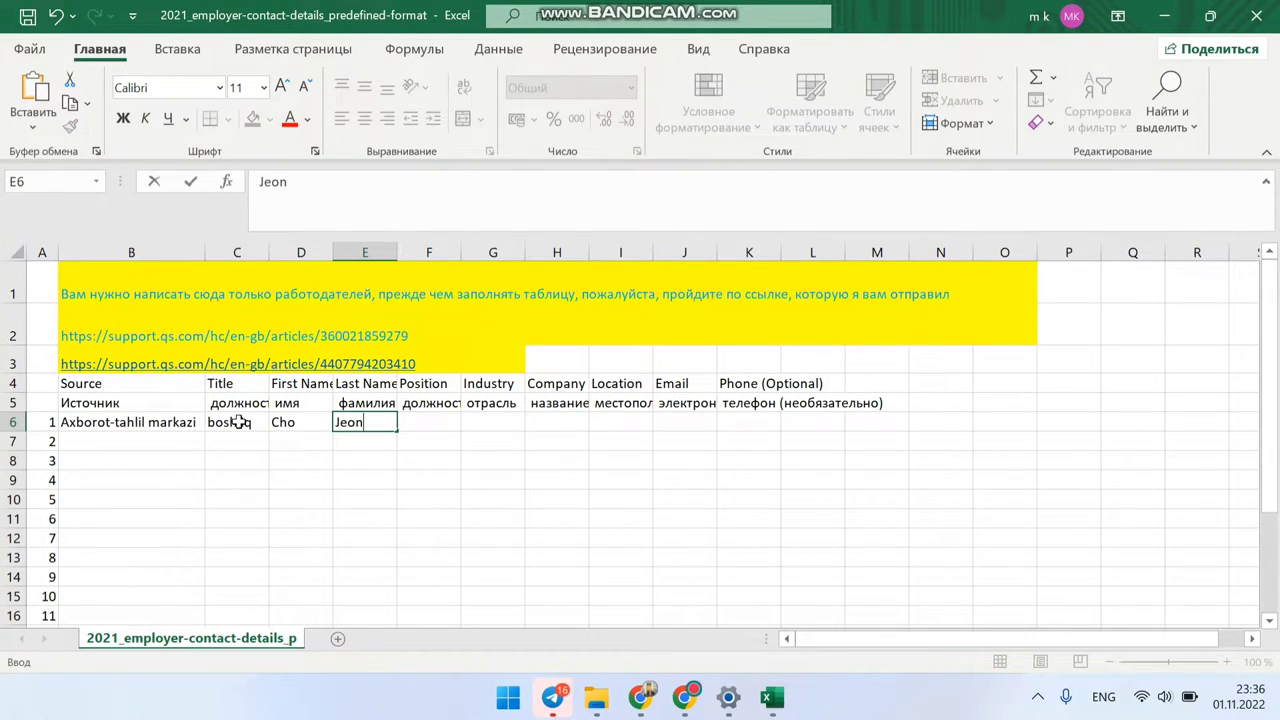
key(Tab)
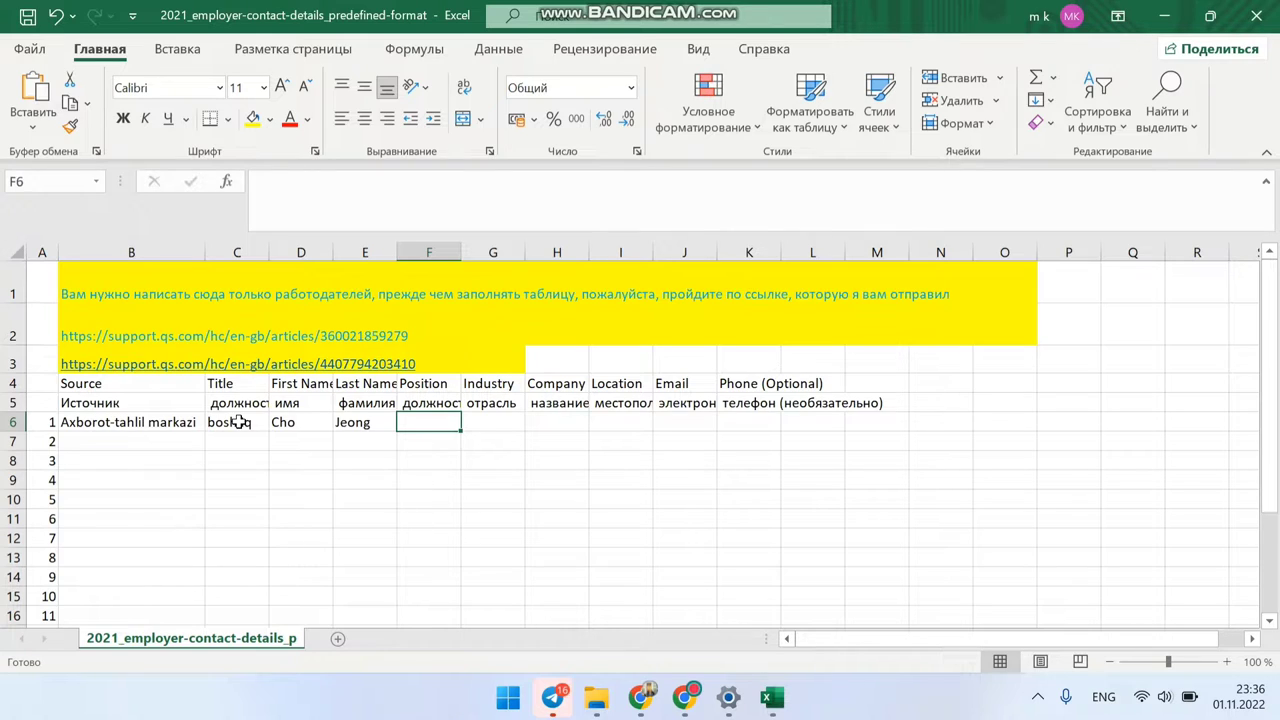
text(E)
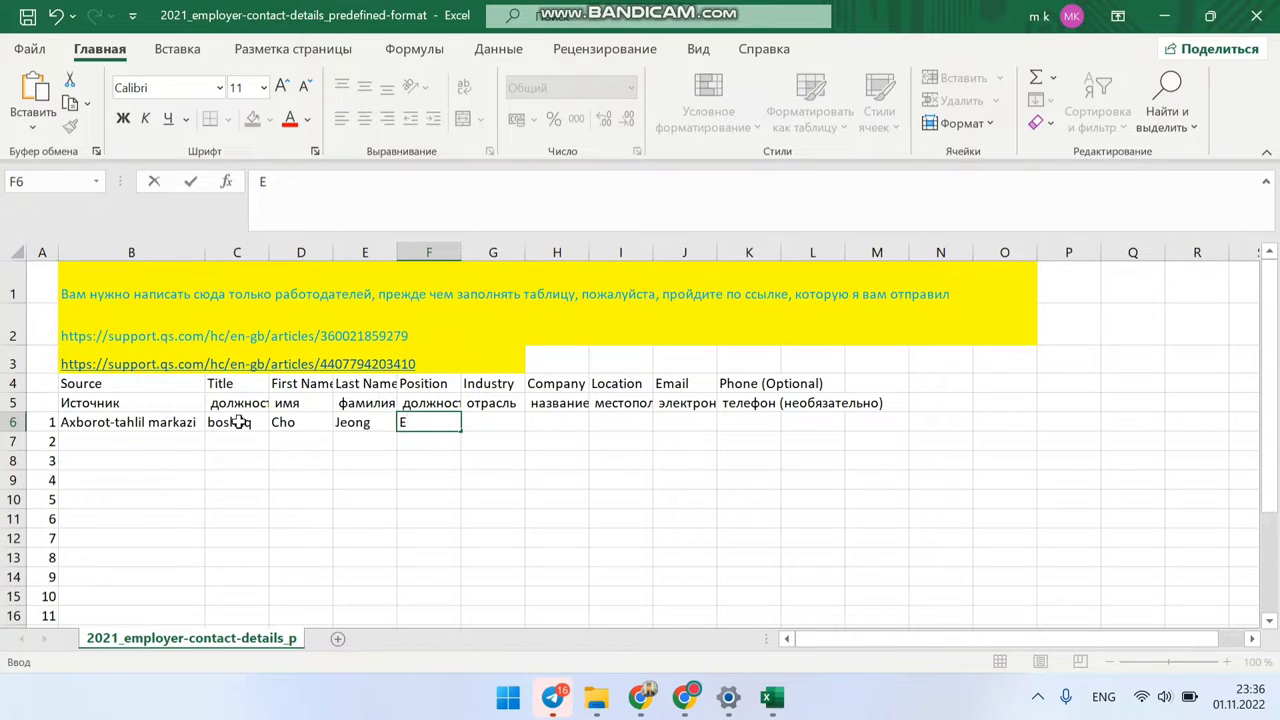
text(xecutive dir)
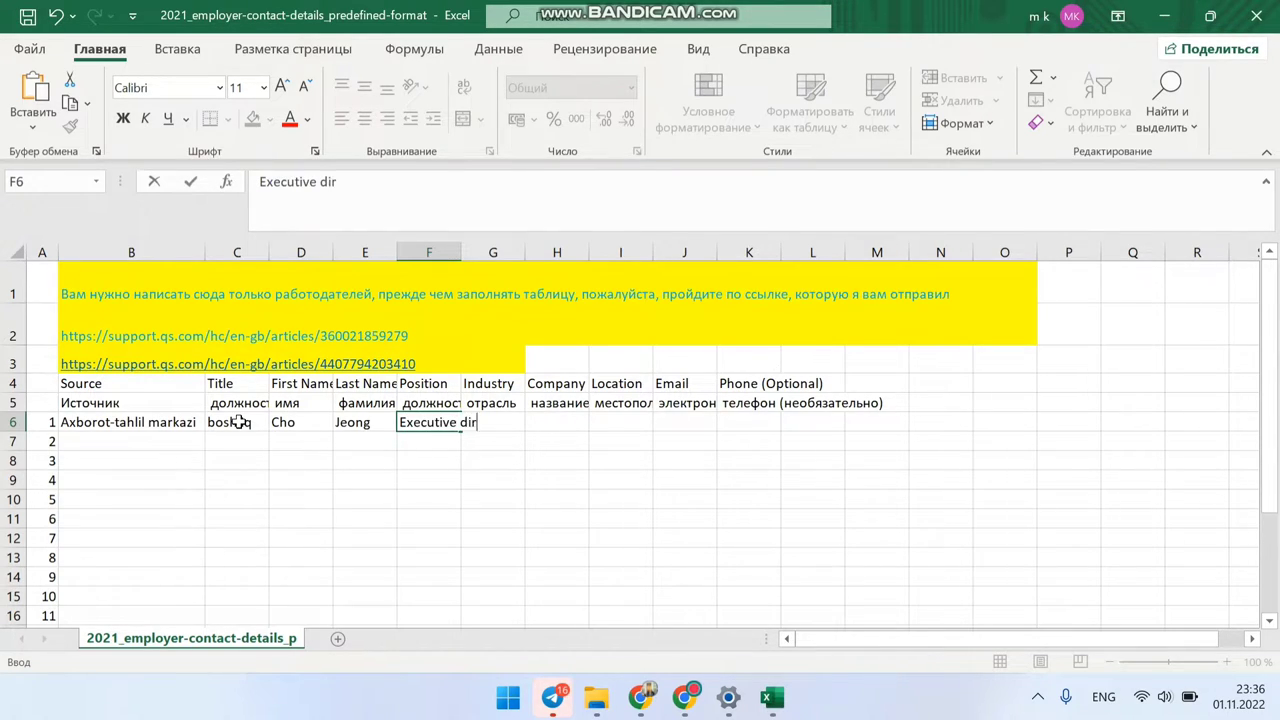
text(ector)
key(Tab)
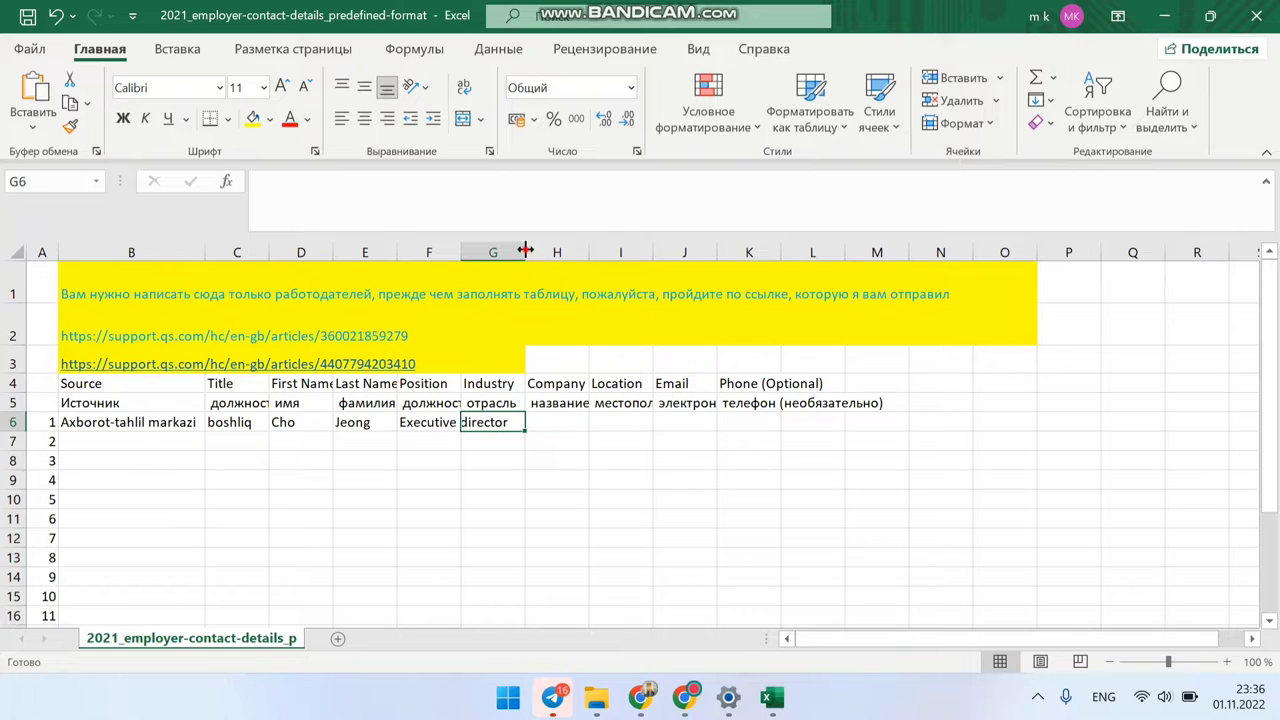
drag(525, 252, 560, 253)
text(director)
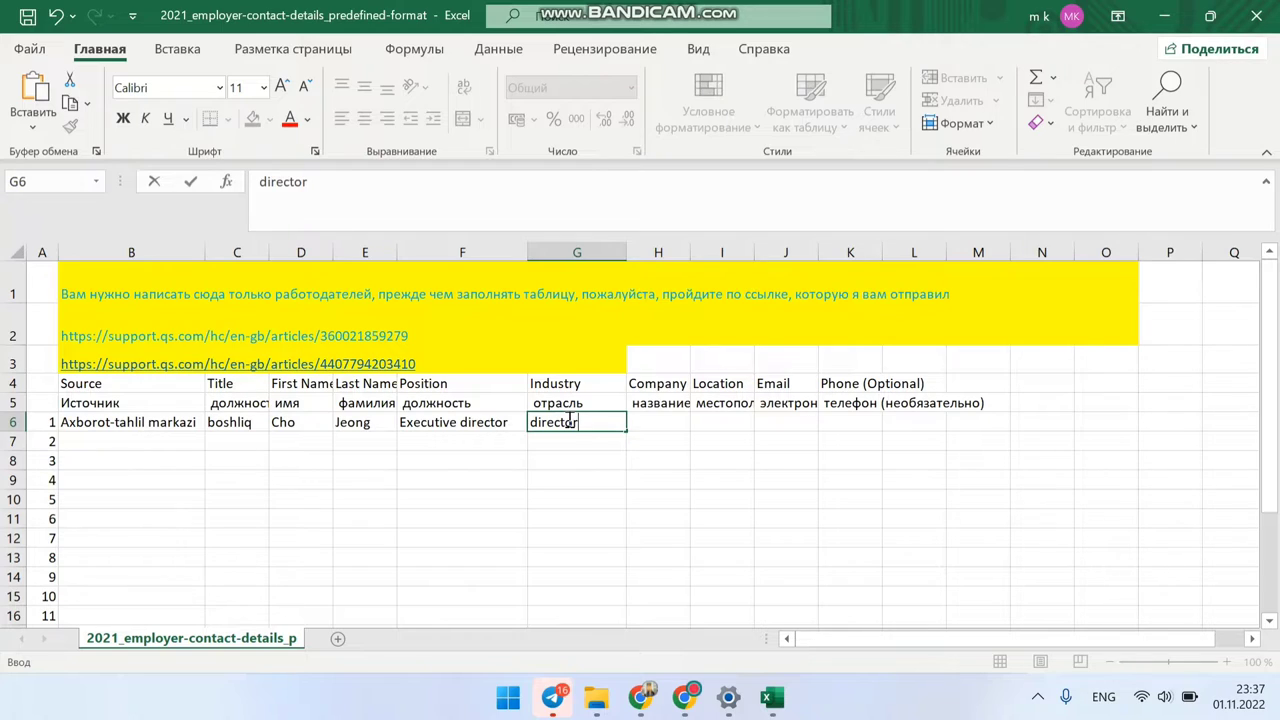
key(Return)
click(567, 421)
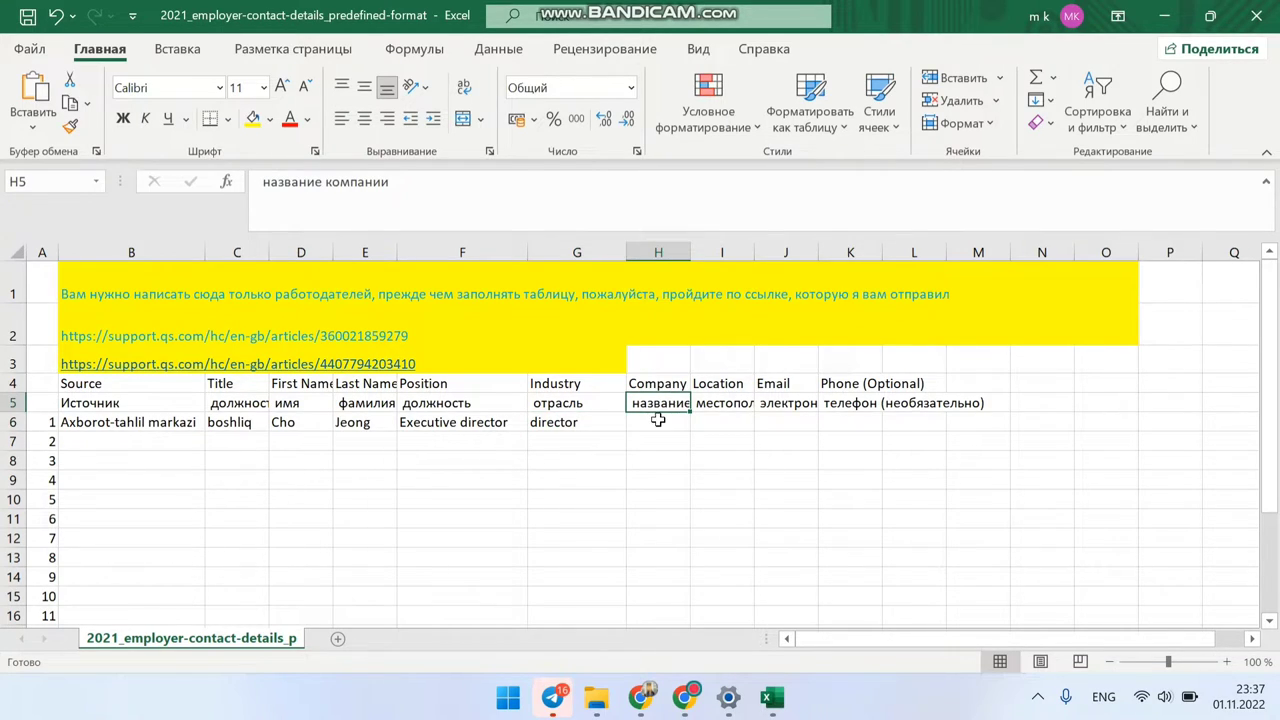
Step: Enter company 'International Intitutte of EmPloyment Development', location 'Kore' and the contact's e-mail in H6:J6
double_click(650, 423)
text(International)
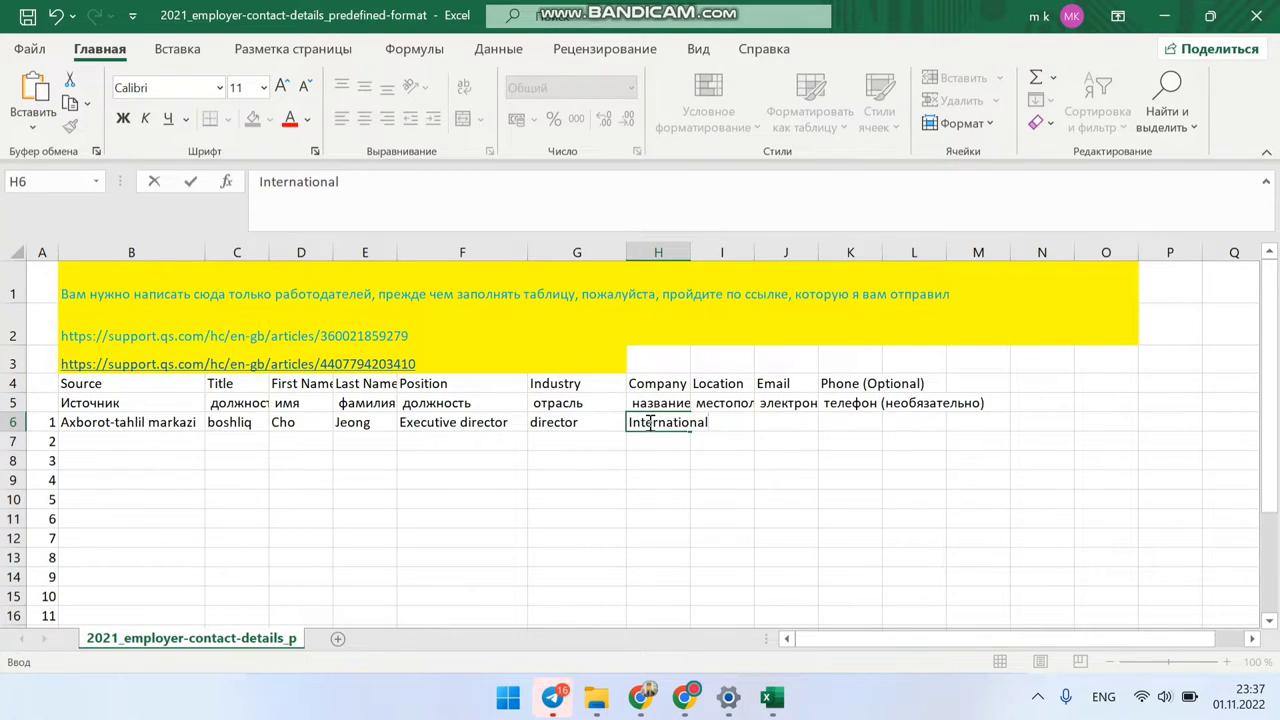
text( Intitutte)
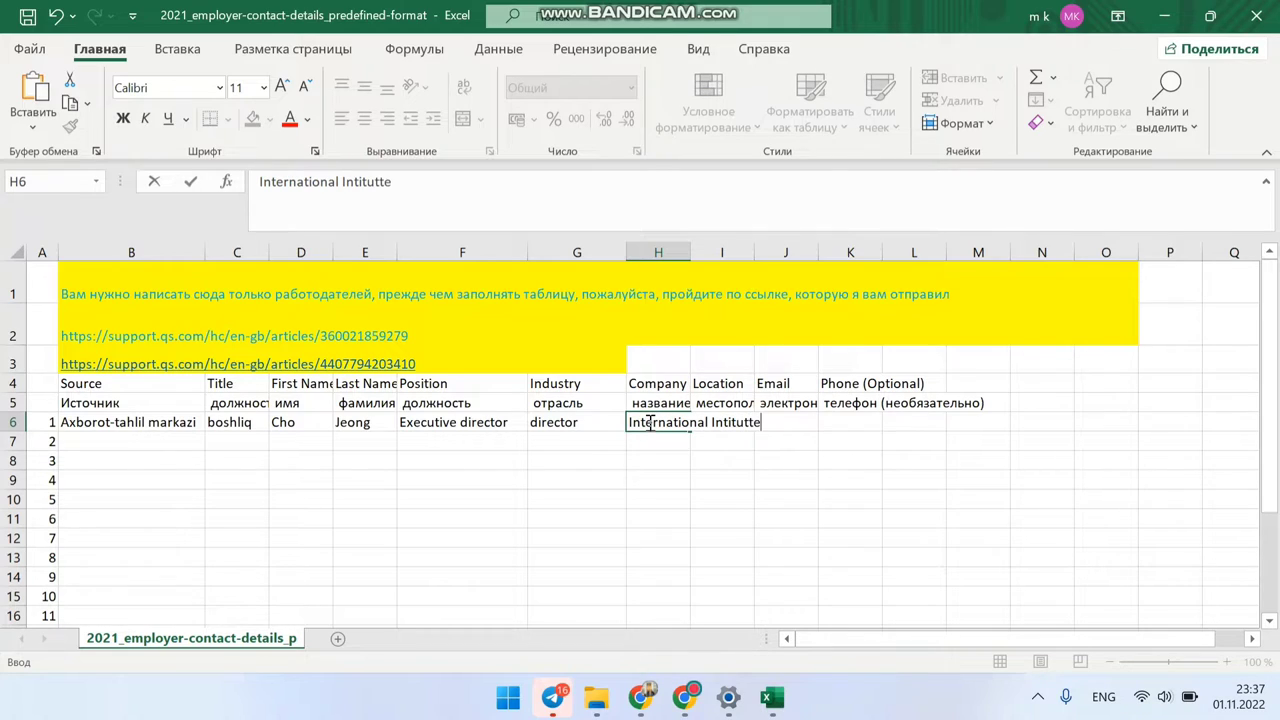
text( of EmPloy)
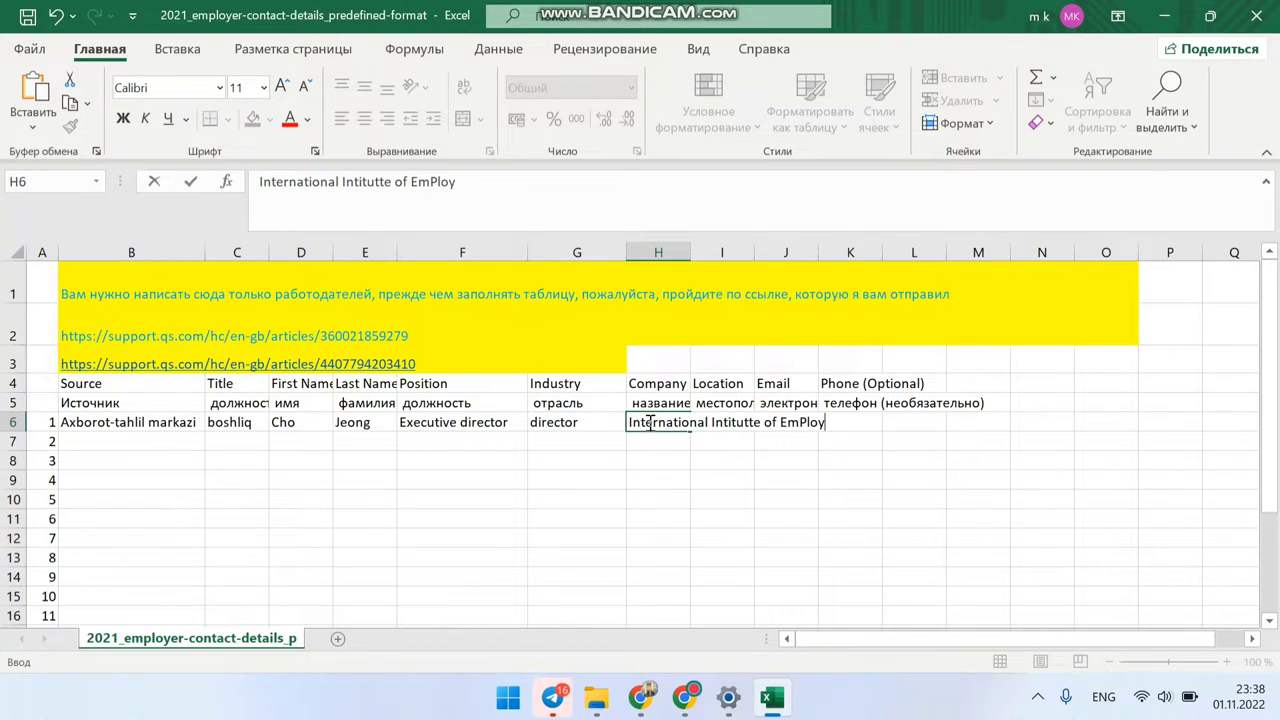
text(ment Deve)
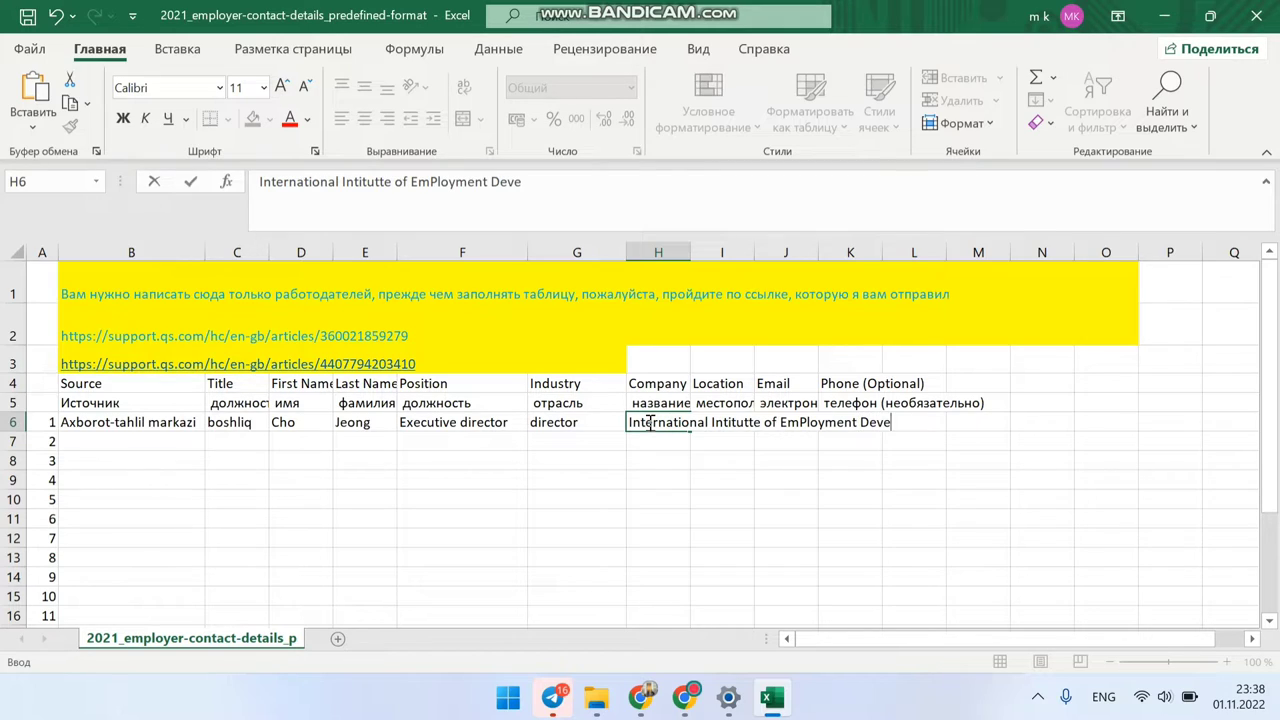
text(lopment)
key(Return)
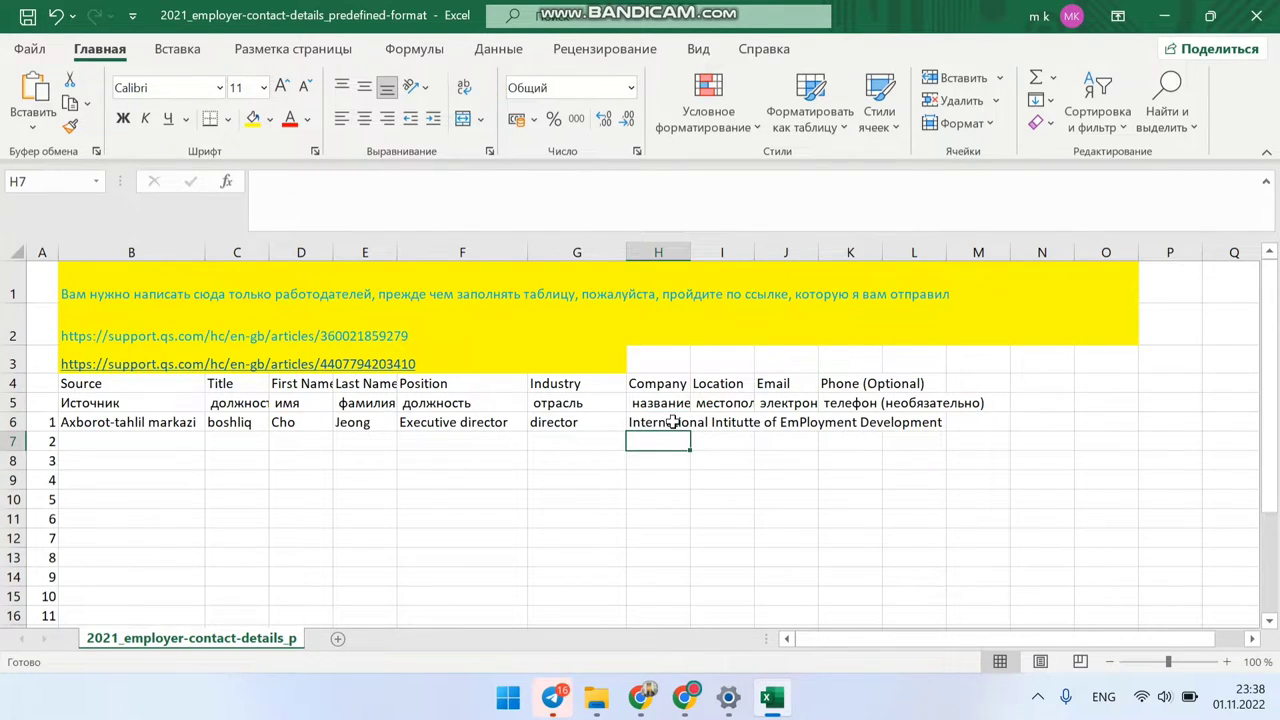
click(707, 420)
text(K)
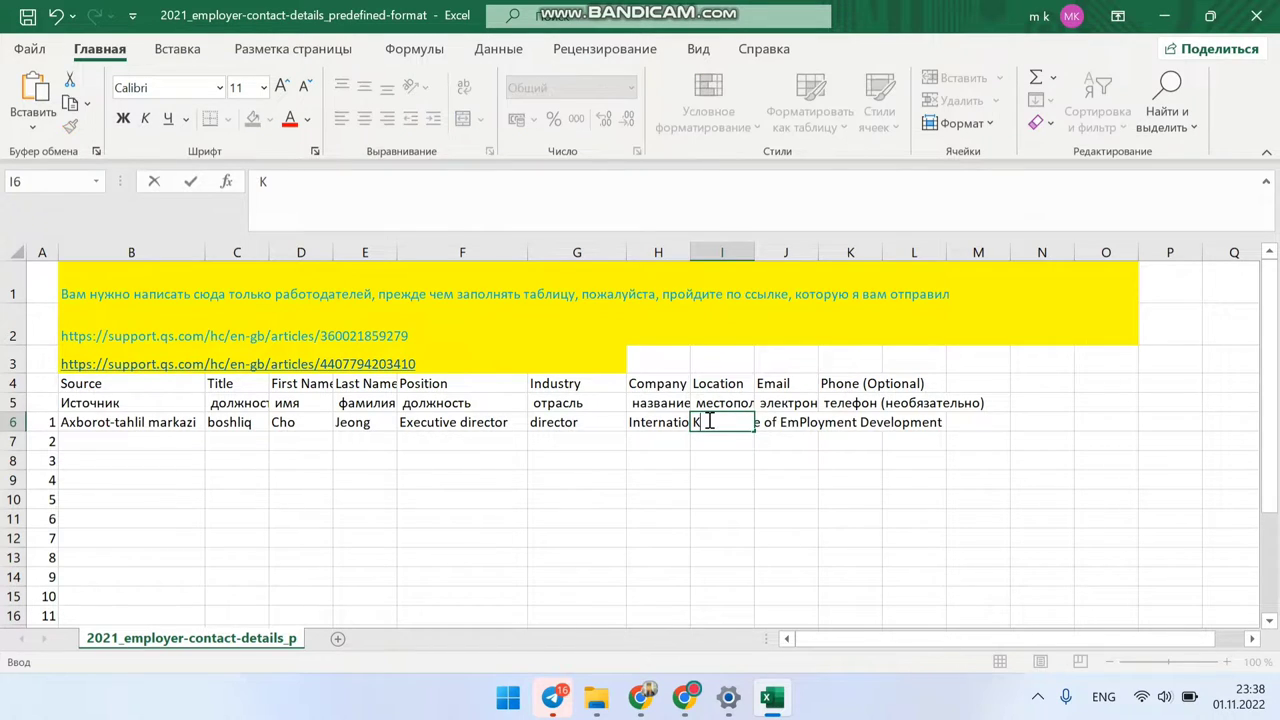
text(ore)
key(Return)
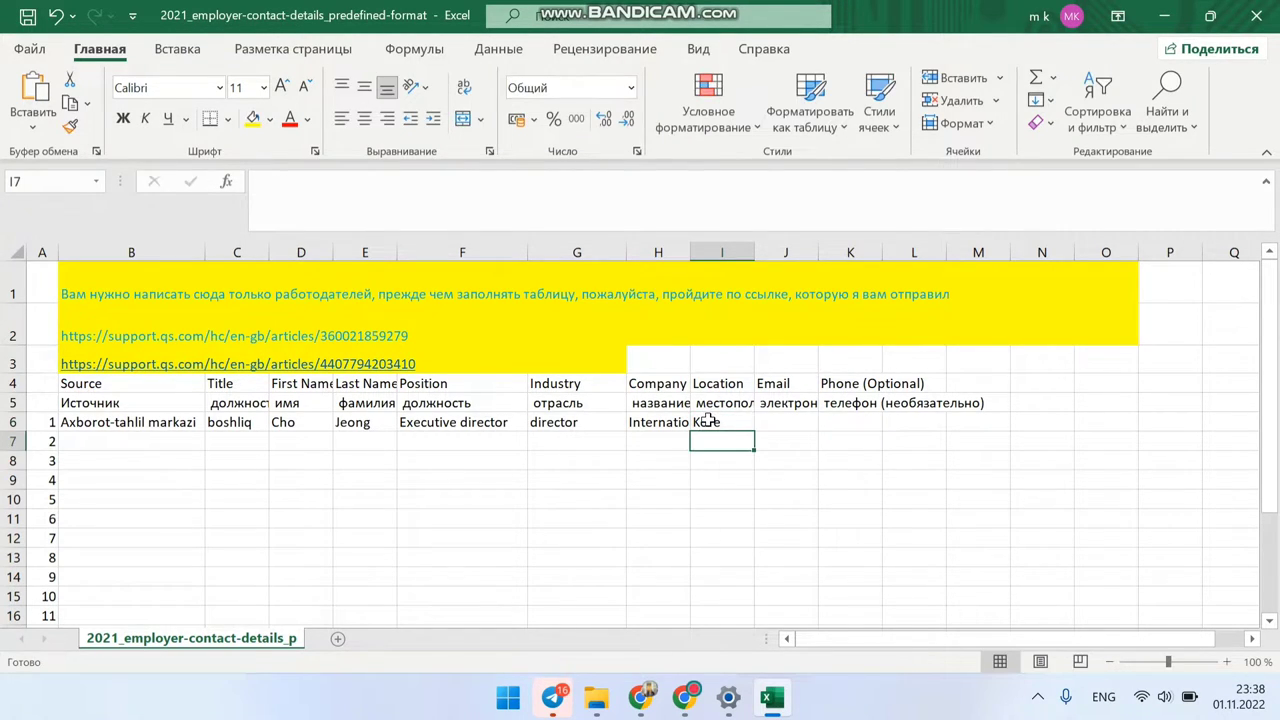
click(778, 421)
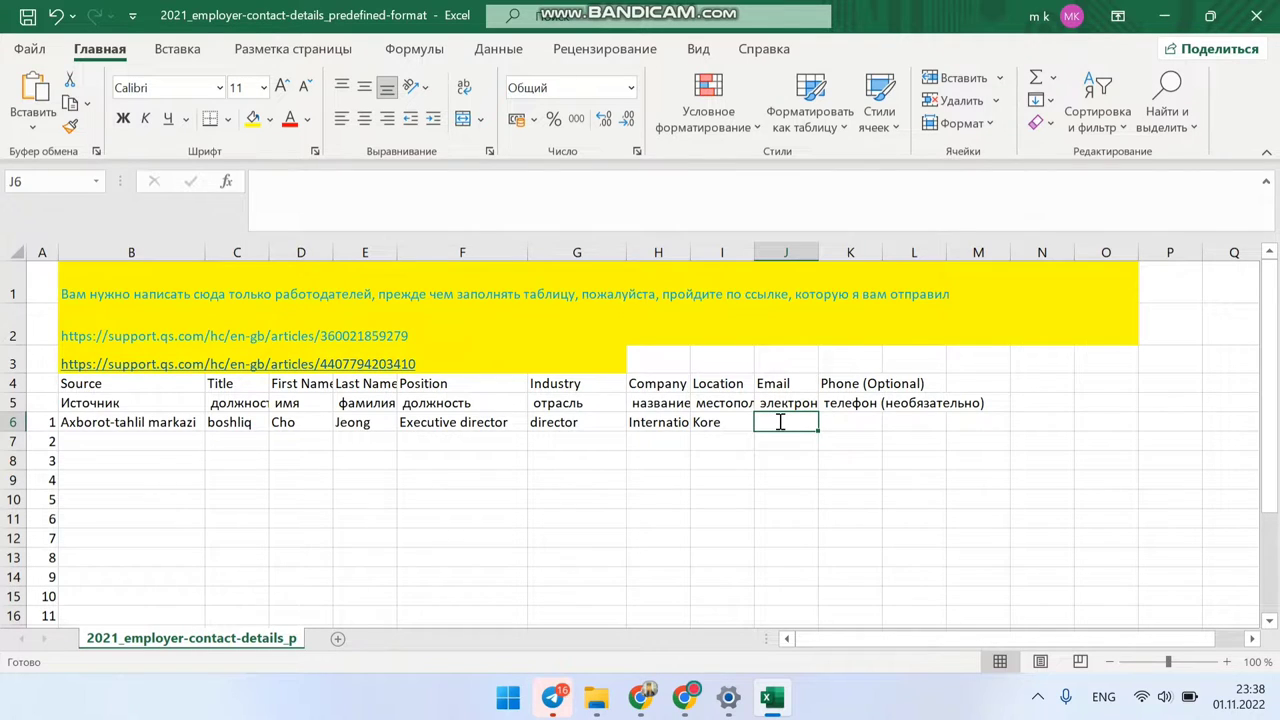
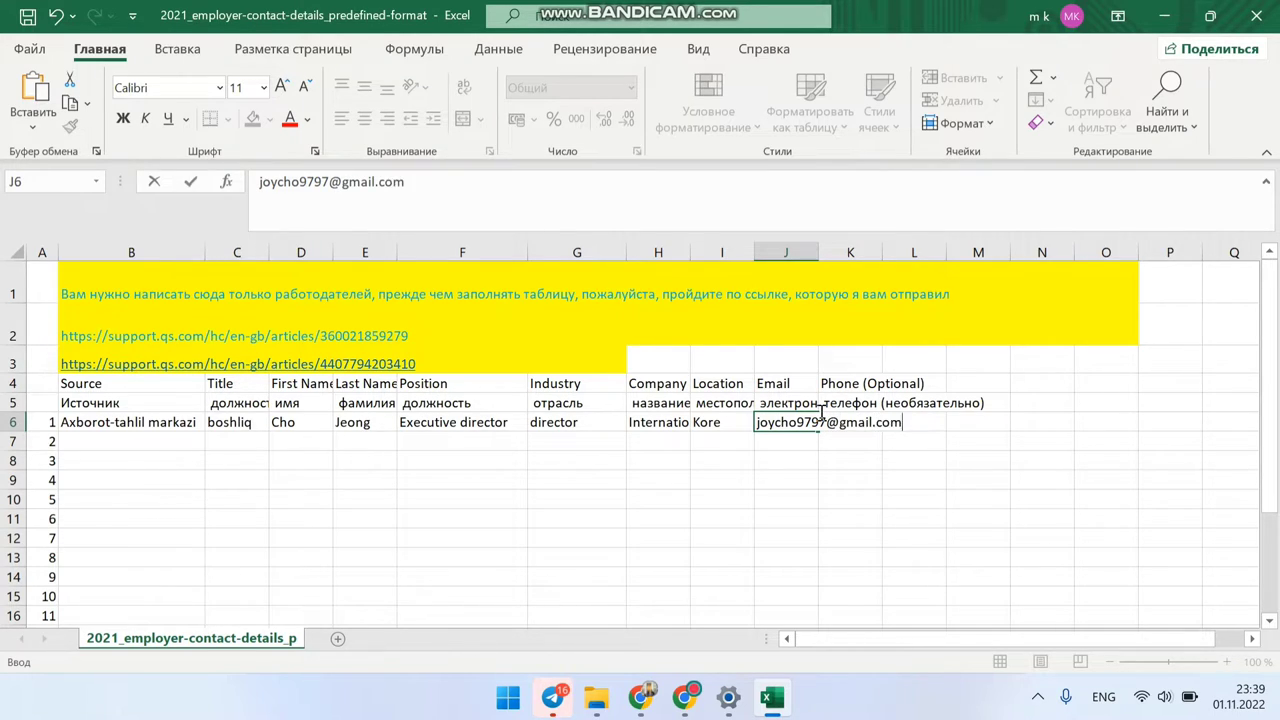
click(823, 420)
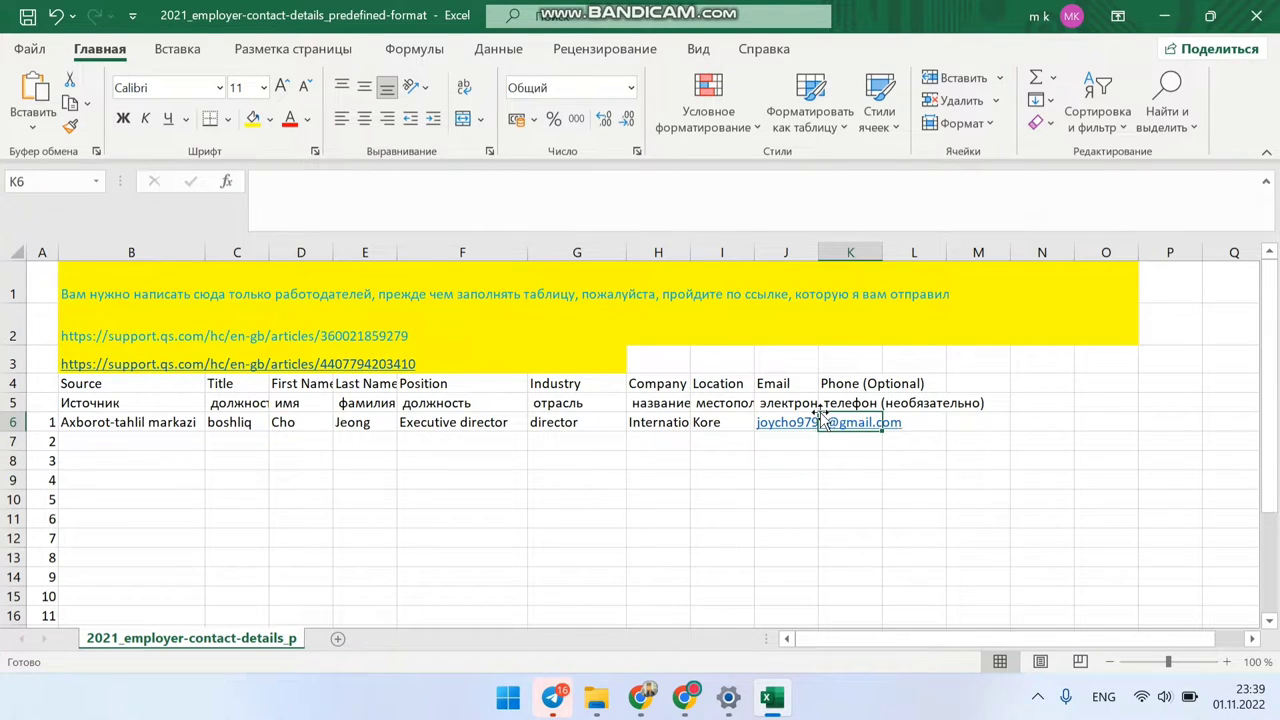
Step: Check the Phone (Optional) header in K5 and widen the Email and Company Name columns
key(Up)
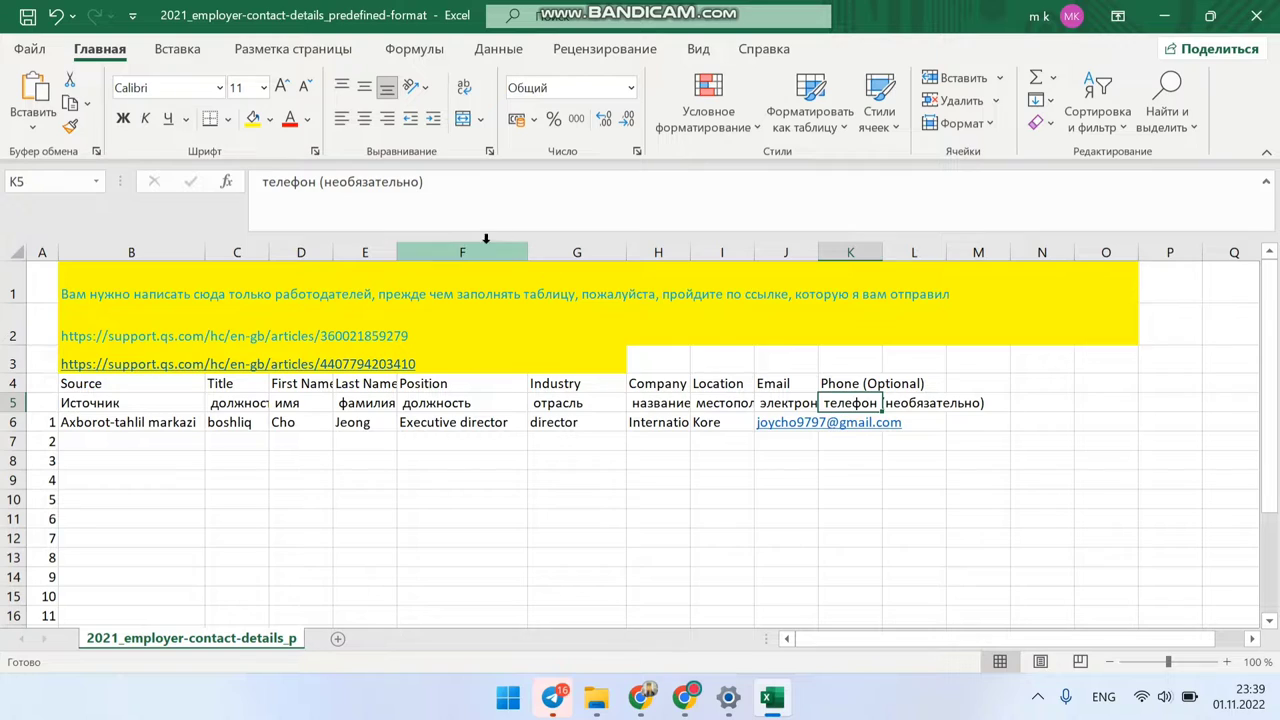
click(430, 183)
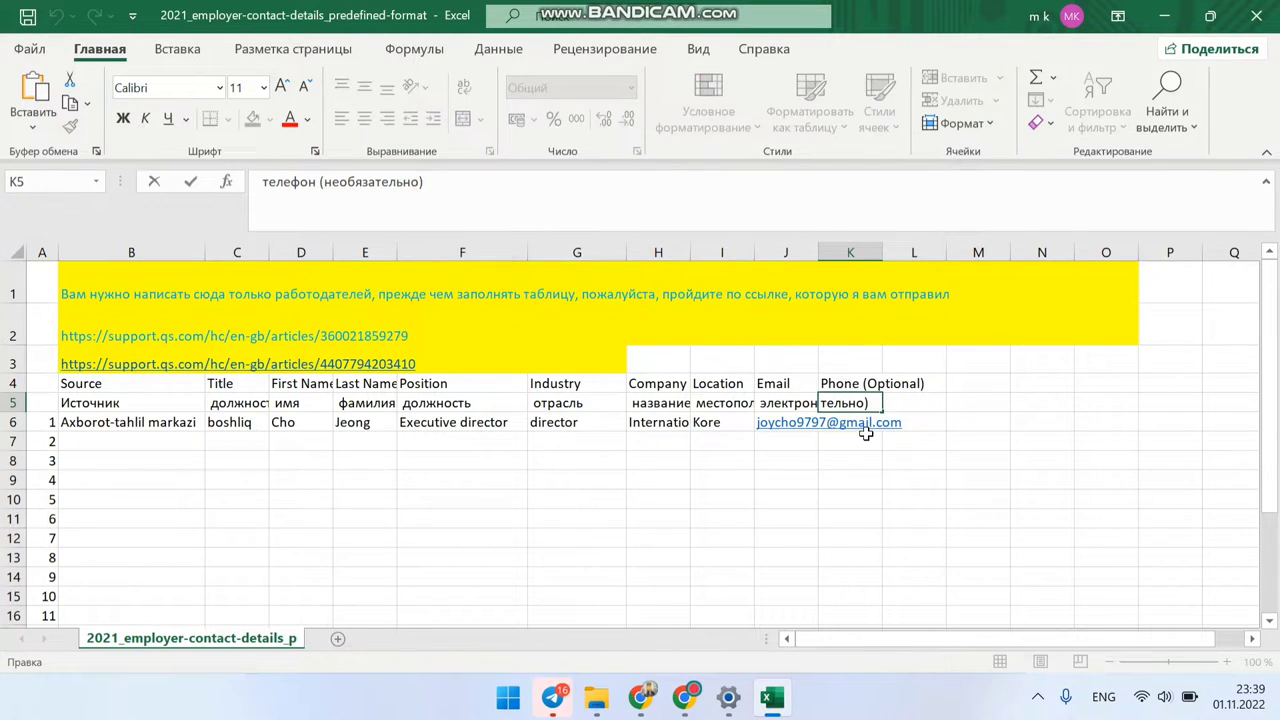
click(846, 383)
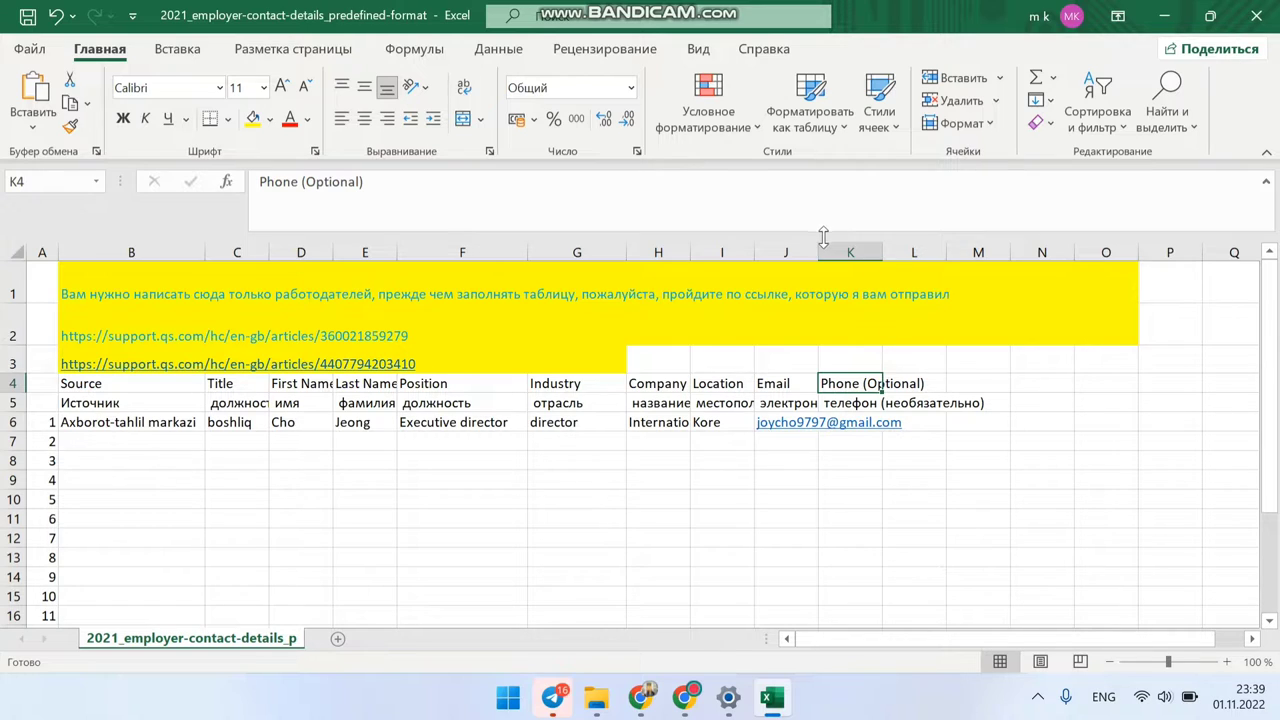
drag(820, 248, 897, 252)
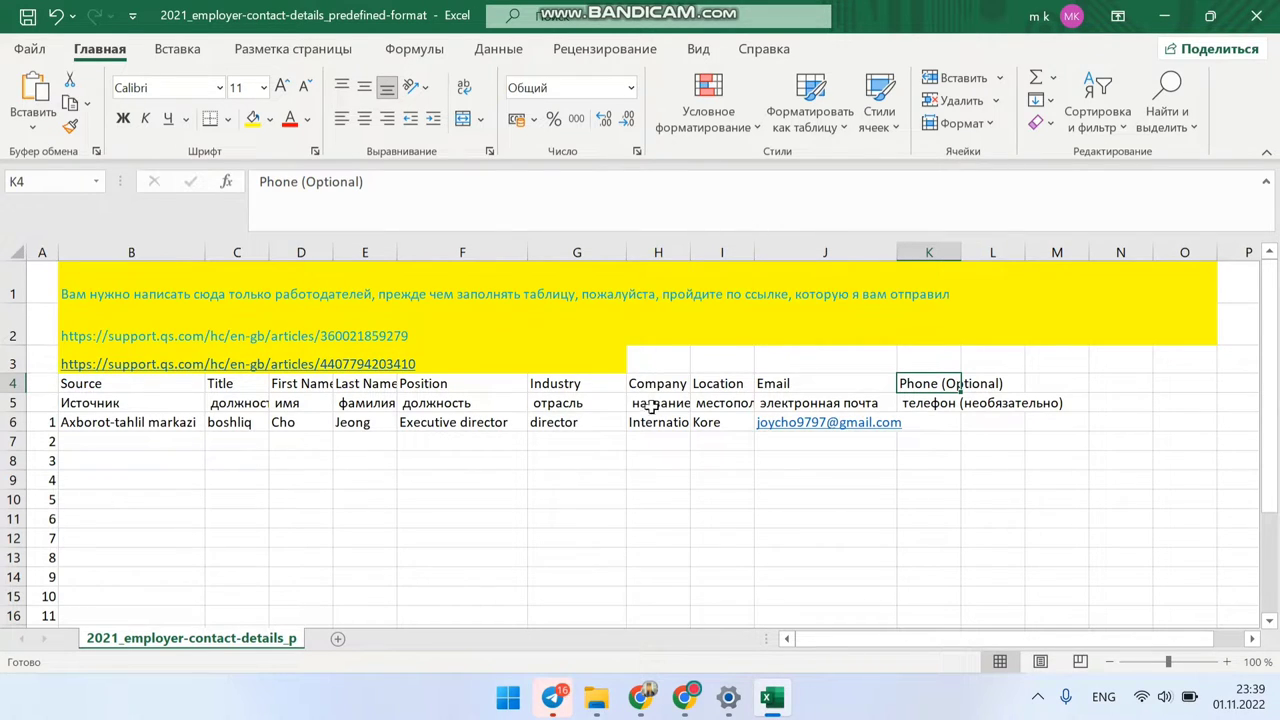
drag(691, 251, 716, 251)
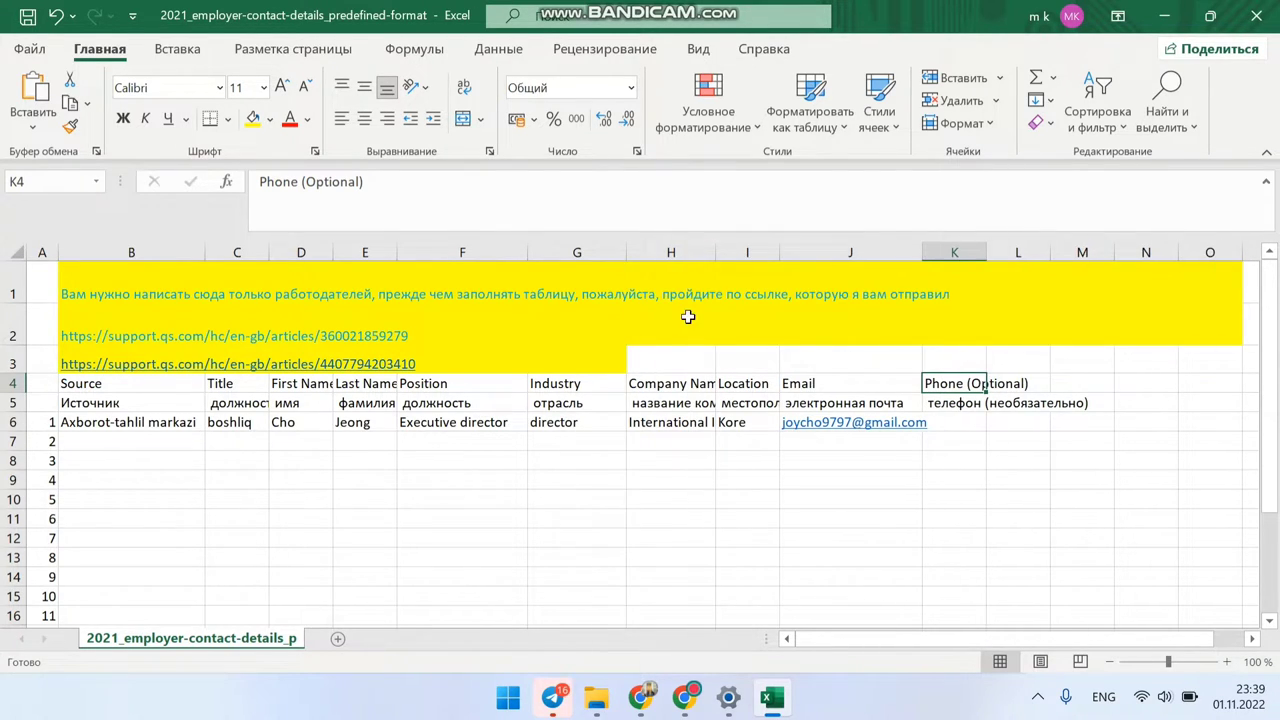
Step: Wrap the company name in H6 onto several lines and erase a stray digit in row 6
click(678, 418)
click(468, 90)
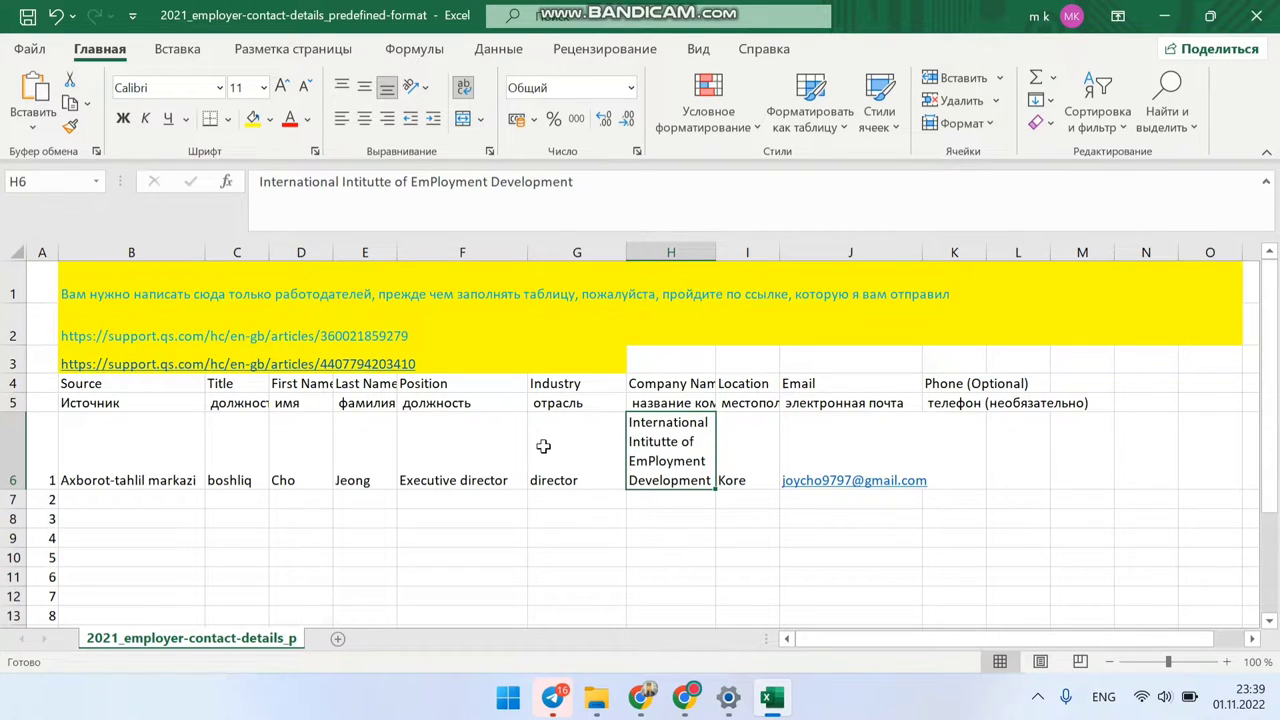
drag(186, 425, 1010, 468)
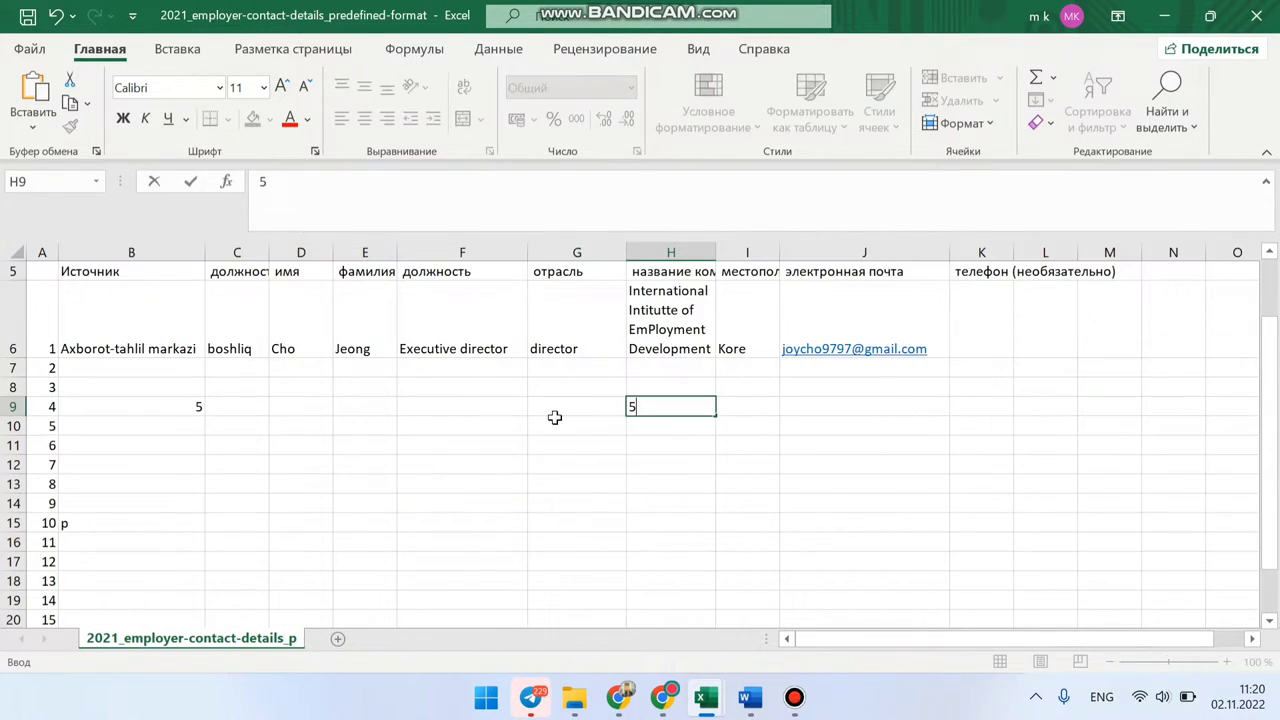
key(BackSpace)
Step: Select the Russian header labels in row 5 and the phone header cell K5
scroll(289, 320, up, 1)
drag(290, 320, 907, 318)
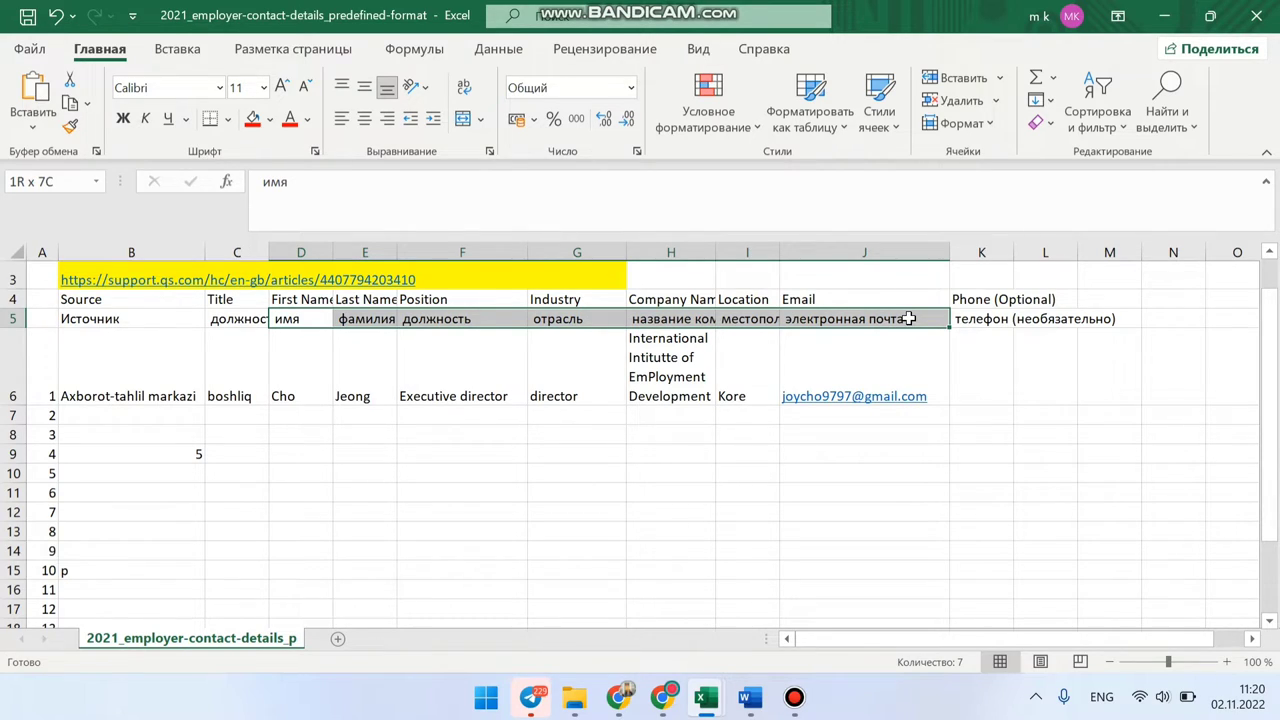
click(990, 320)
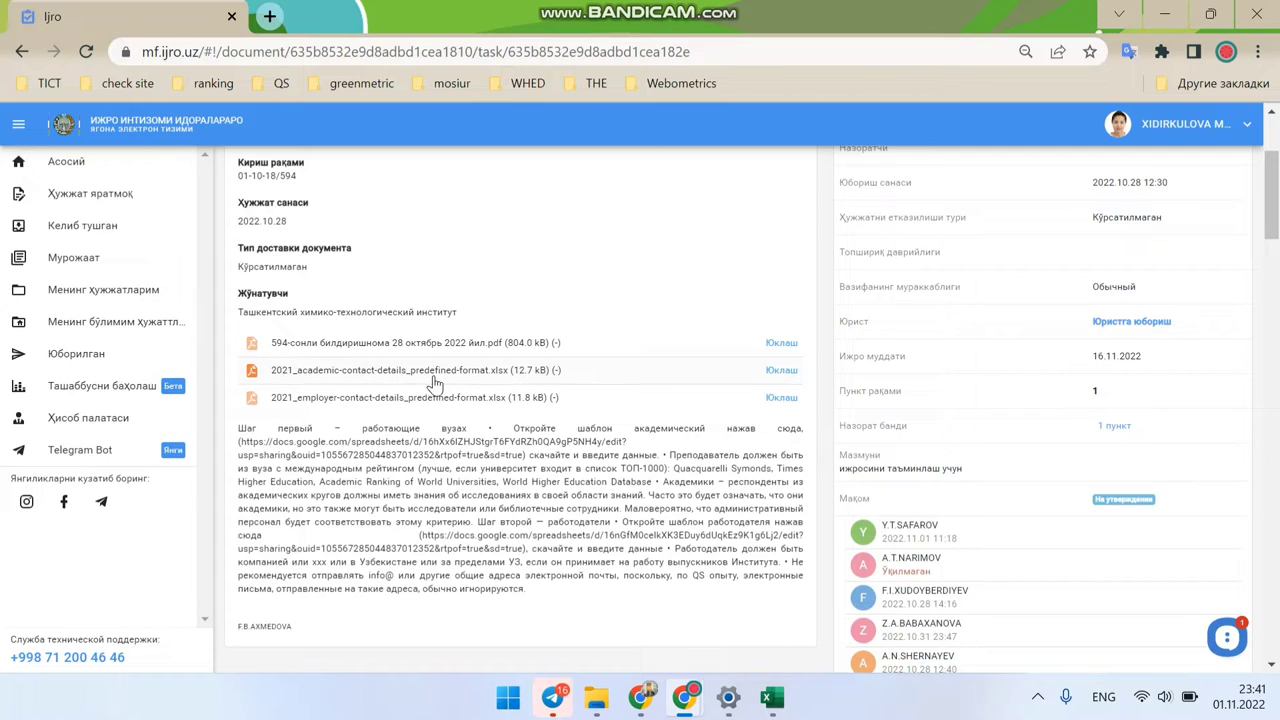
Step: Download the 2021_academic-contact-details_predefined-format.xlsx attachment from Ijro and open it in Excel
click(487, 371)
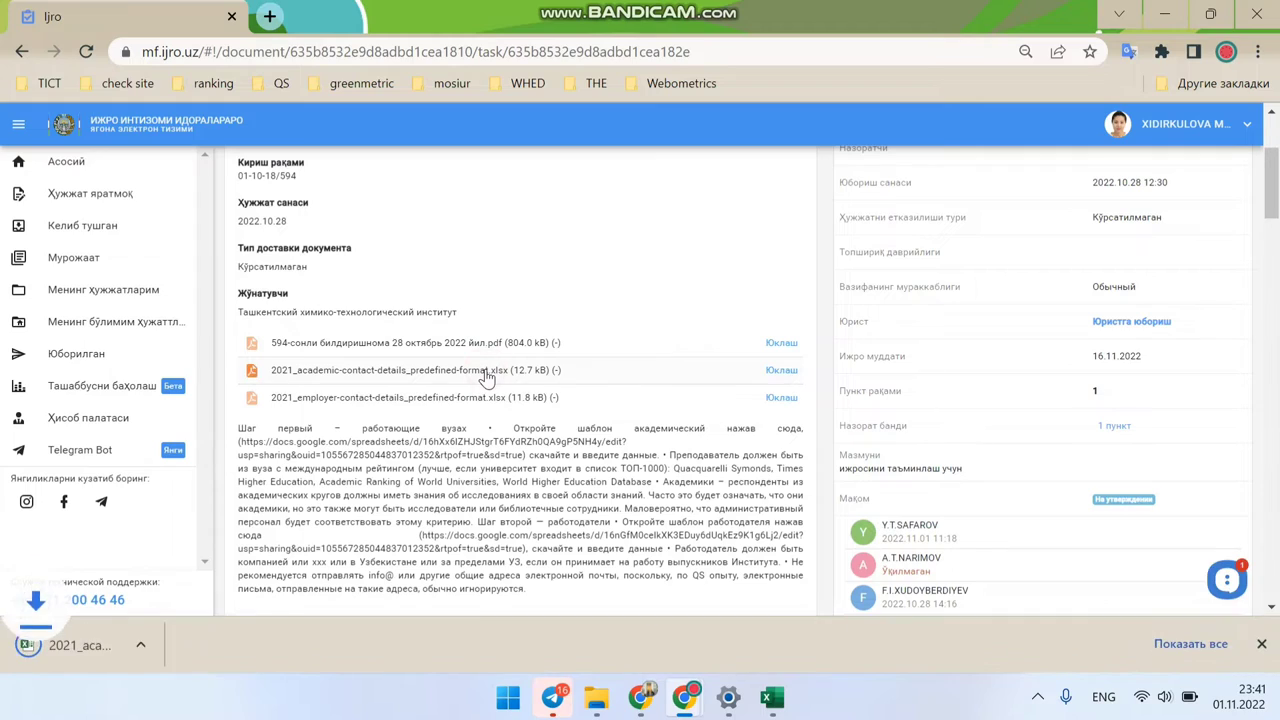
click(104, 650)
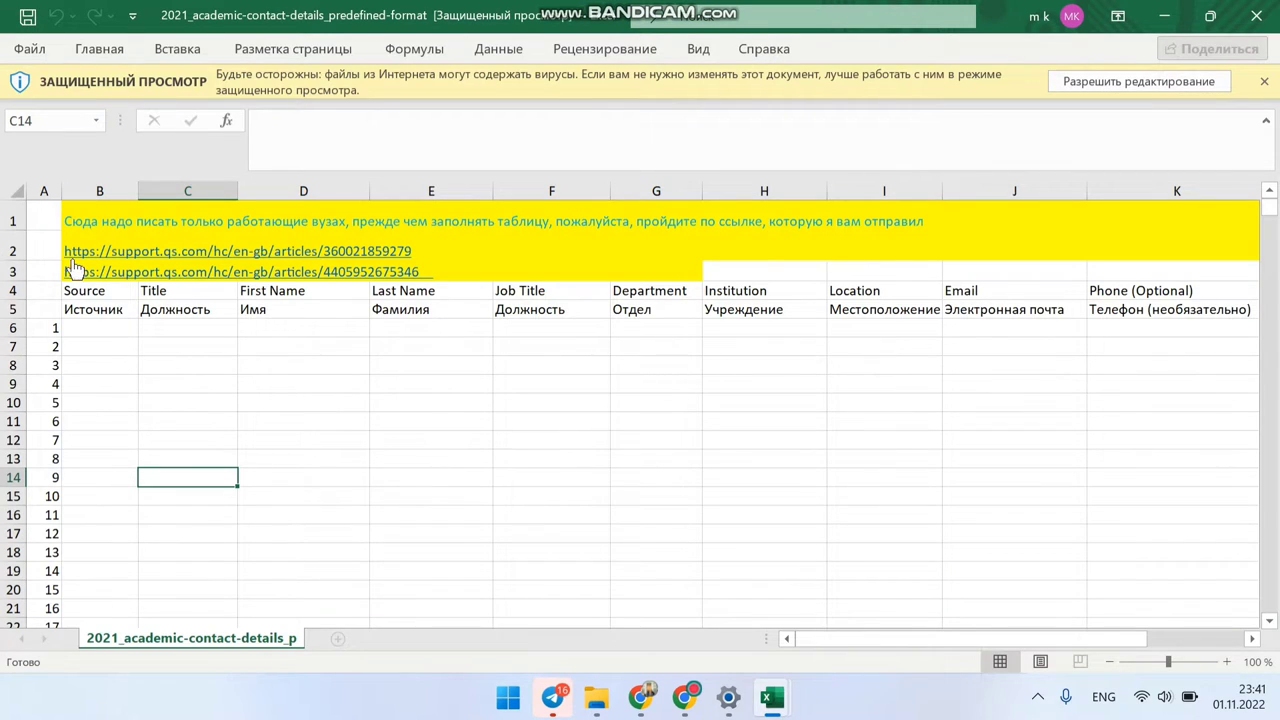
Step: Enable editing in the academic template, select B6, then switch to the employer workbook
click(1115, 84)
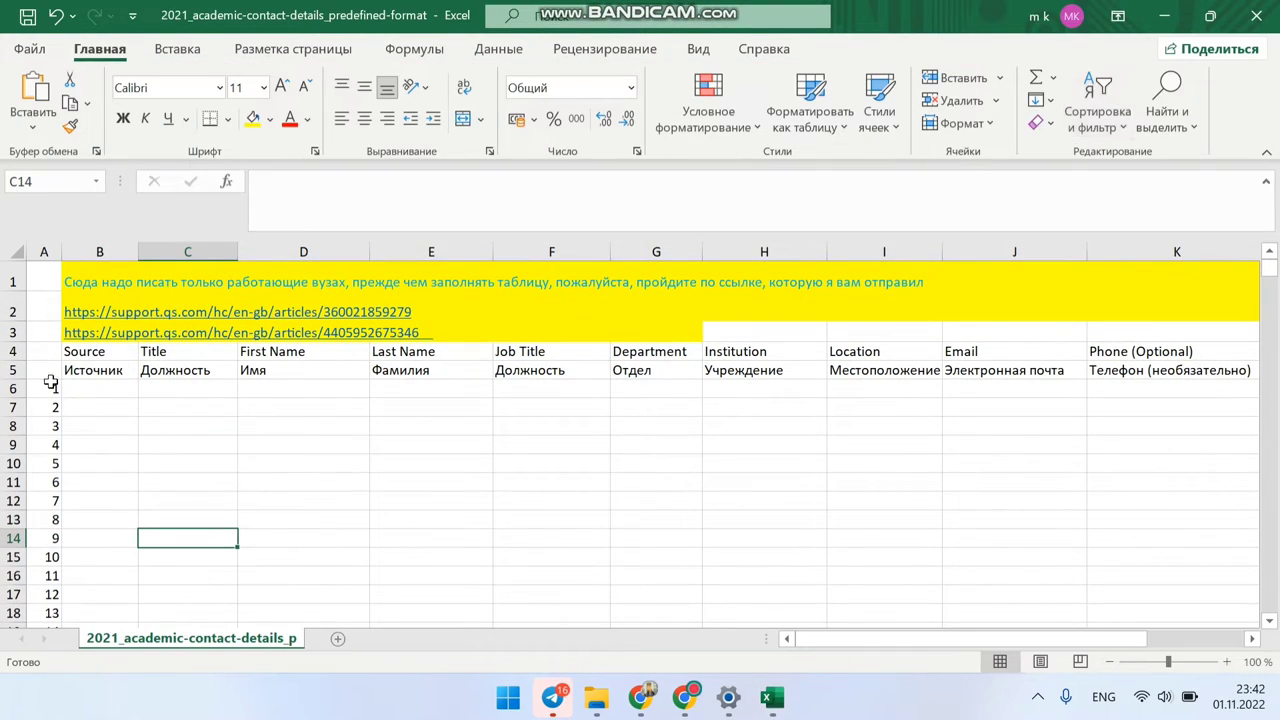
click(97, 393)
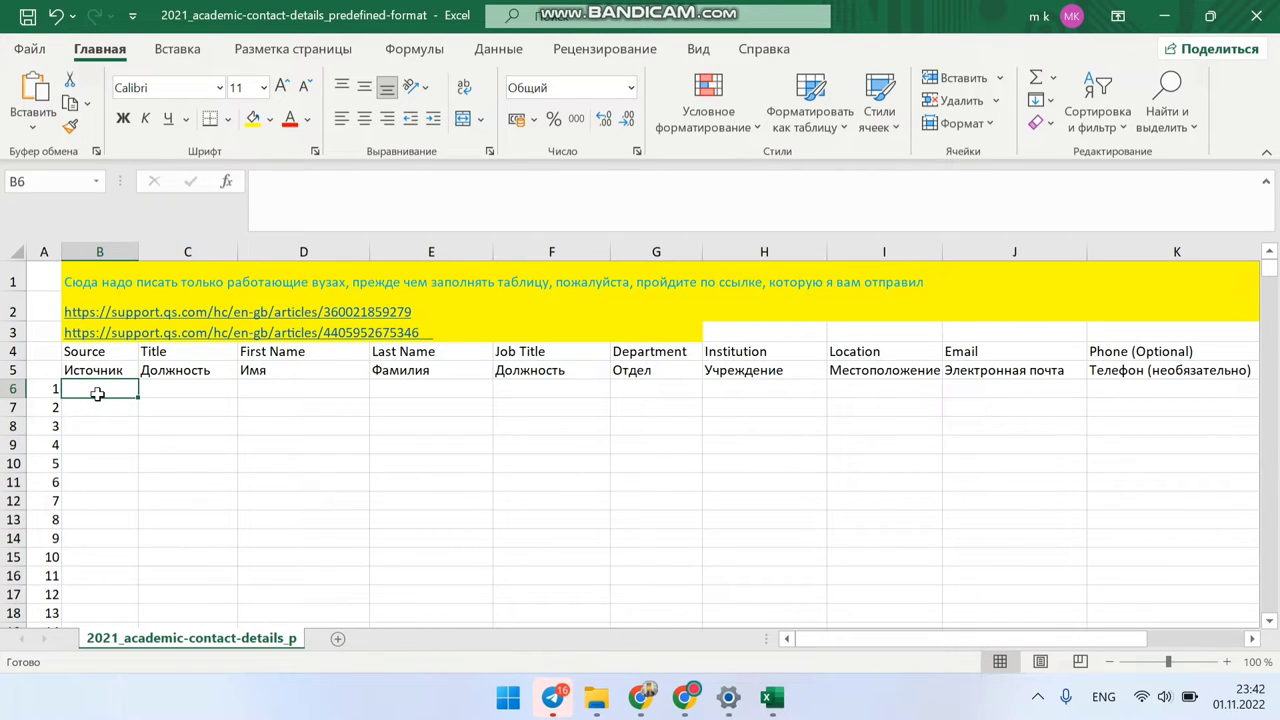
mouse_move(772, 697)
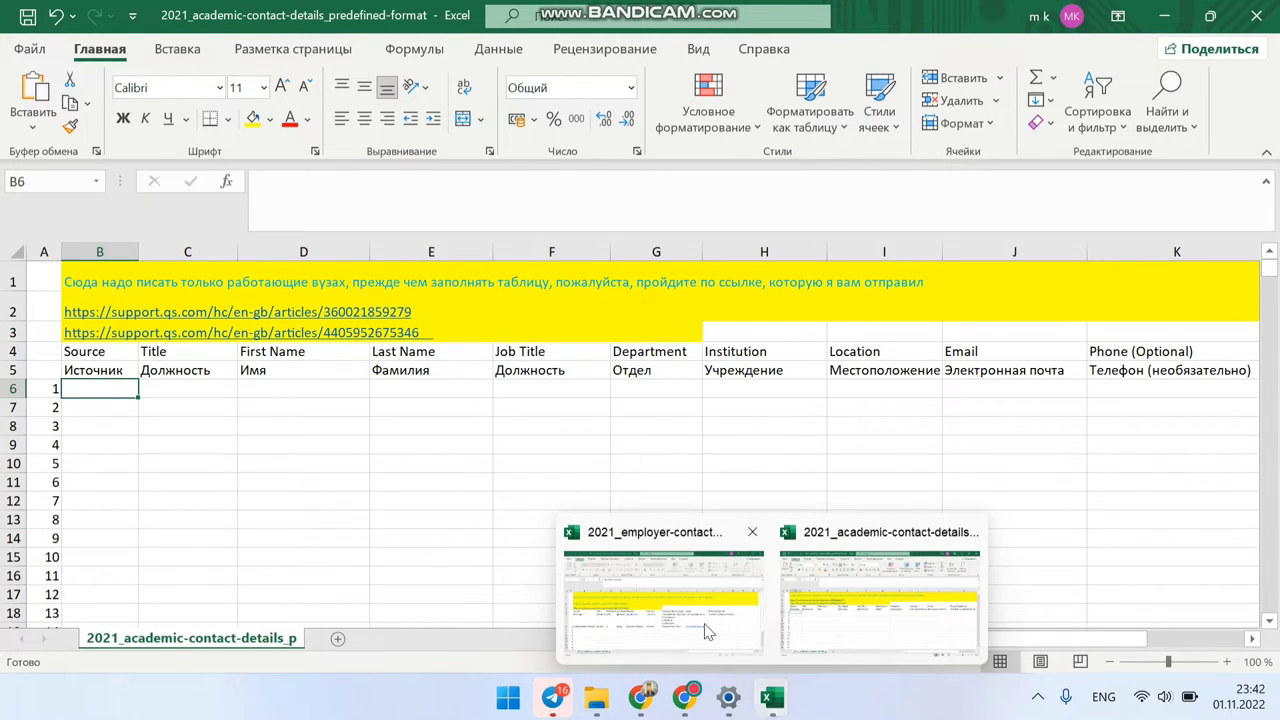
click(705, 630)
Step: Copy Axborot-tahlil markazi and boshliq from employer B6:C6 into academic B6:C6
click(140, 463)
key(shift+Right)
key(ctrl+c)
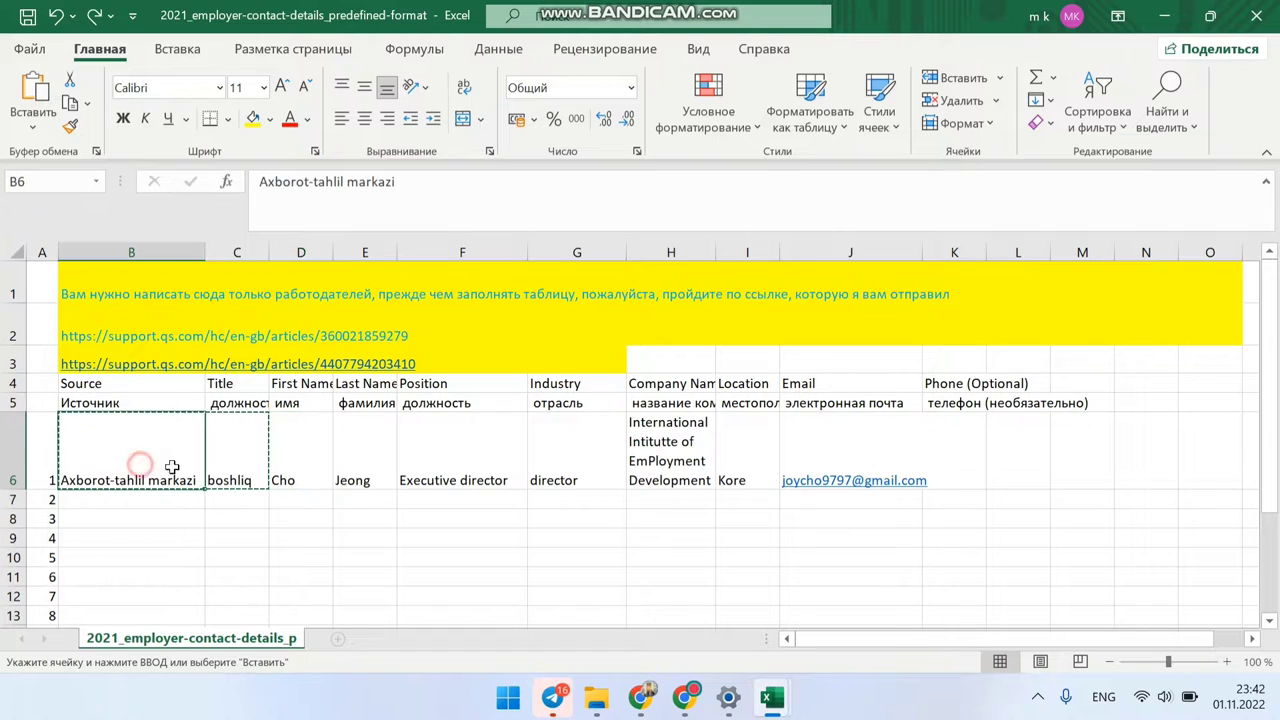
drag(172, 467, 229, 470)
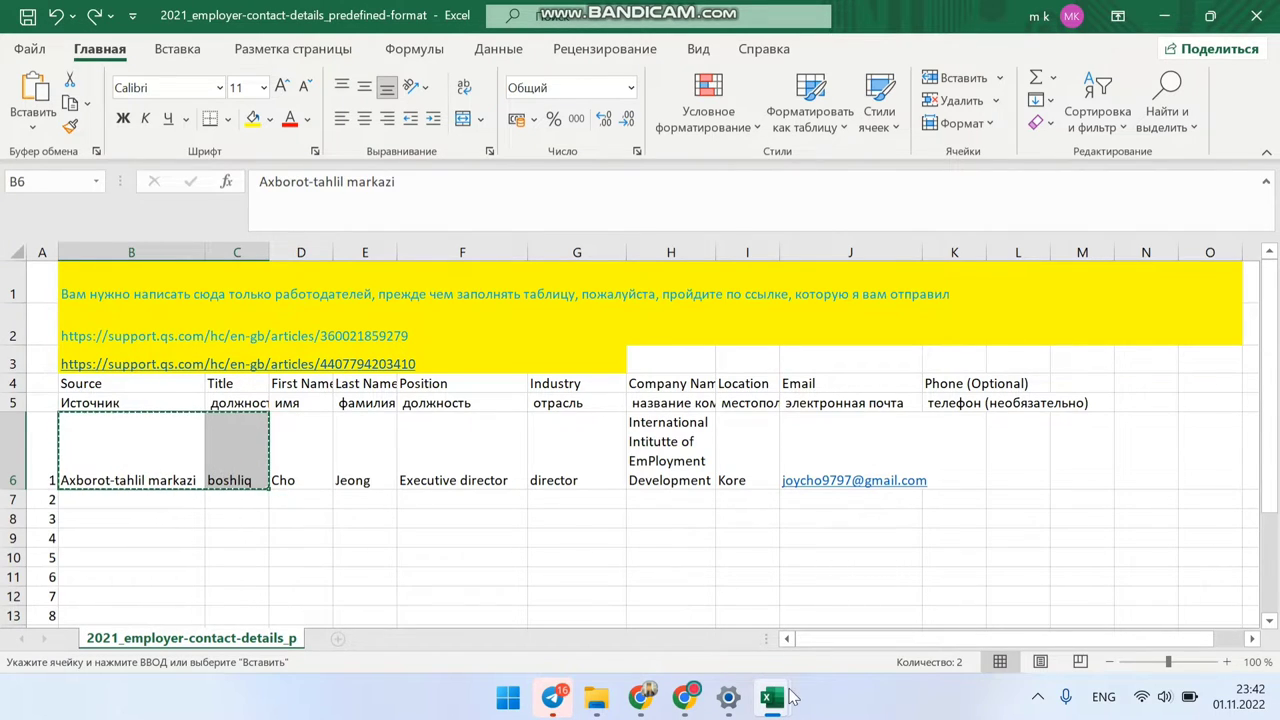
mouse_move(790, 697)
click(860, 645)
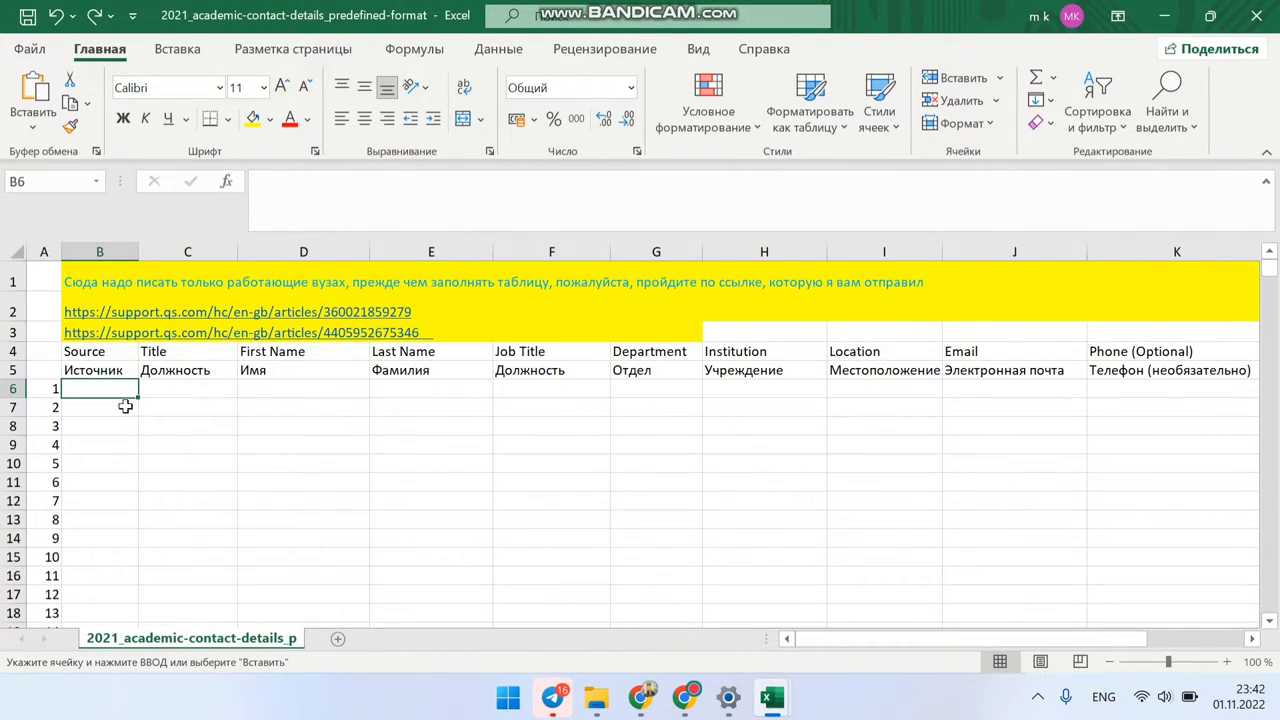
key(ctrl+v)
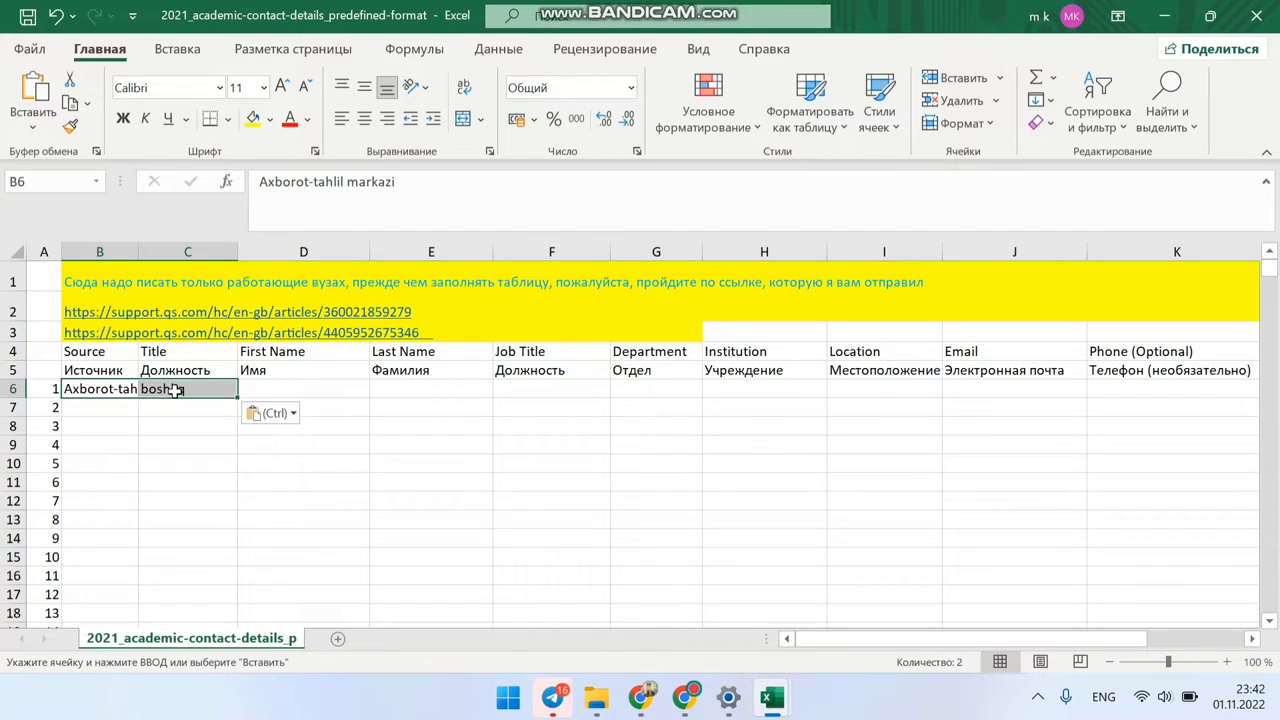
click(99, 390)
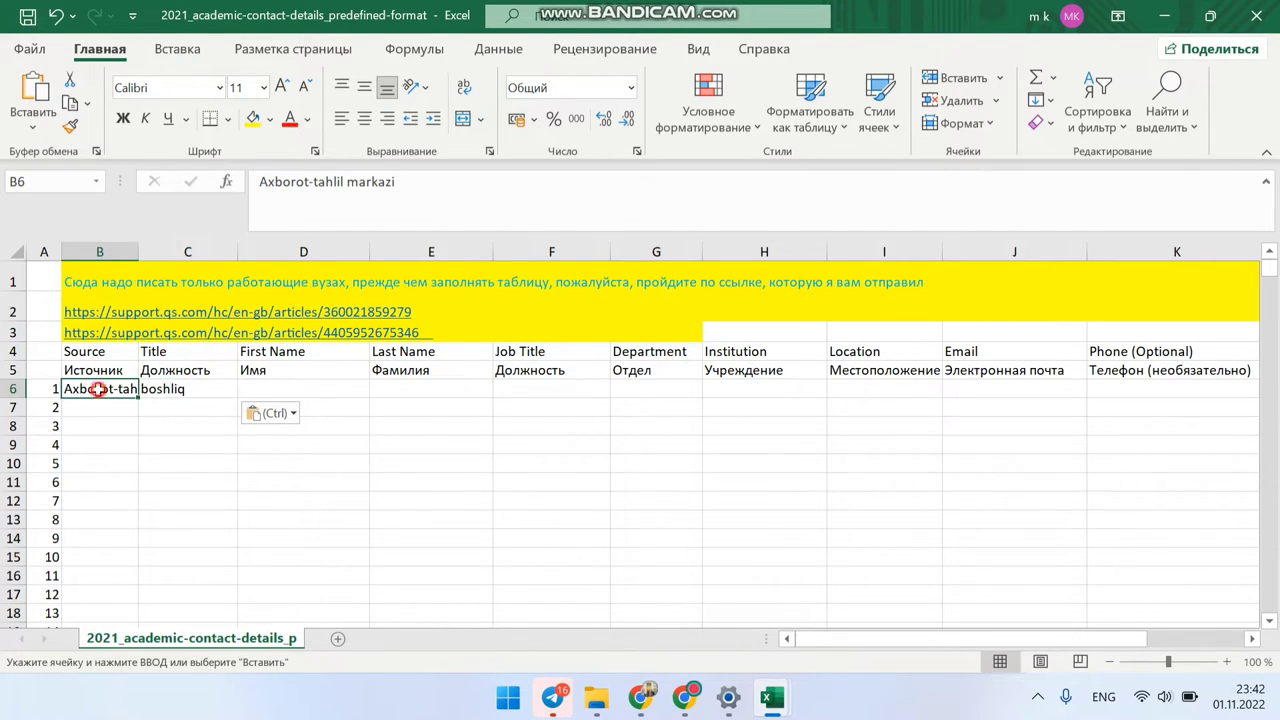
click(158, 389)
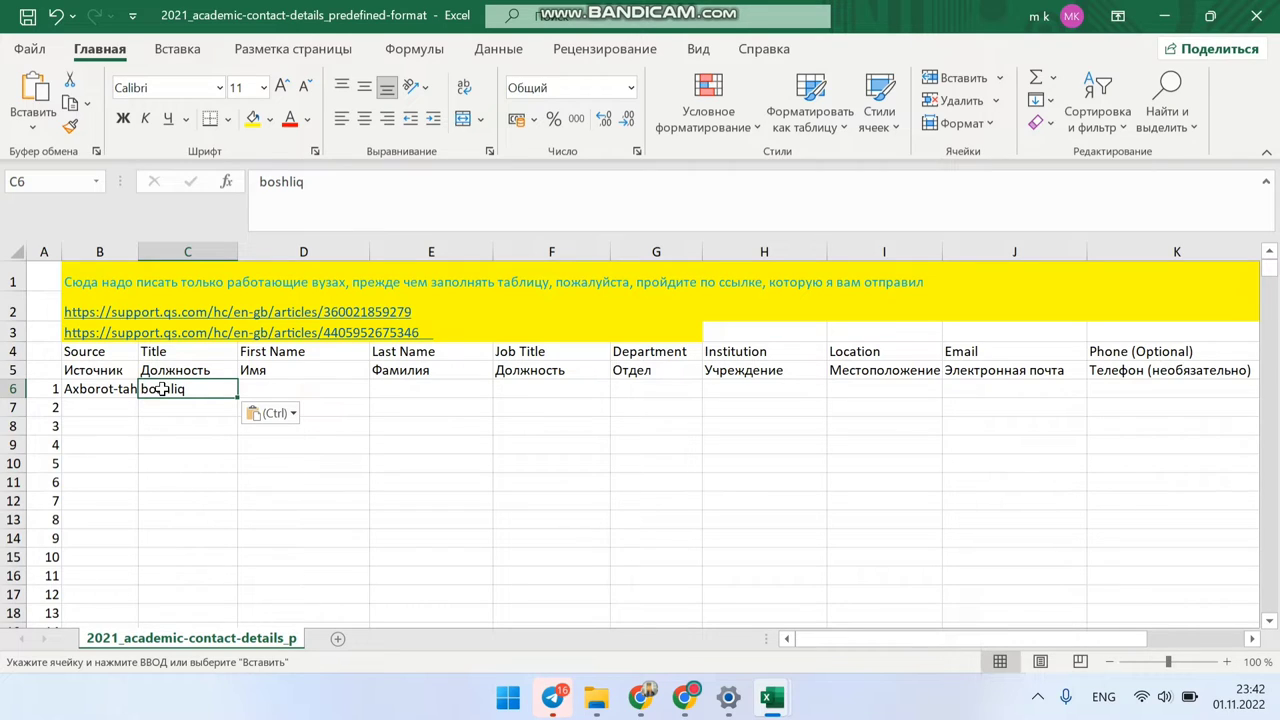
click(303, 387)
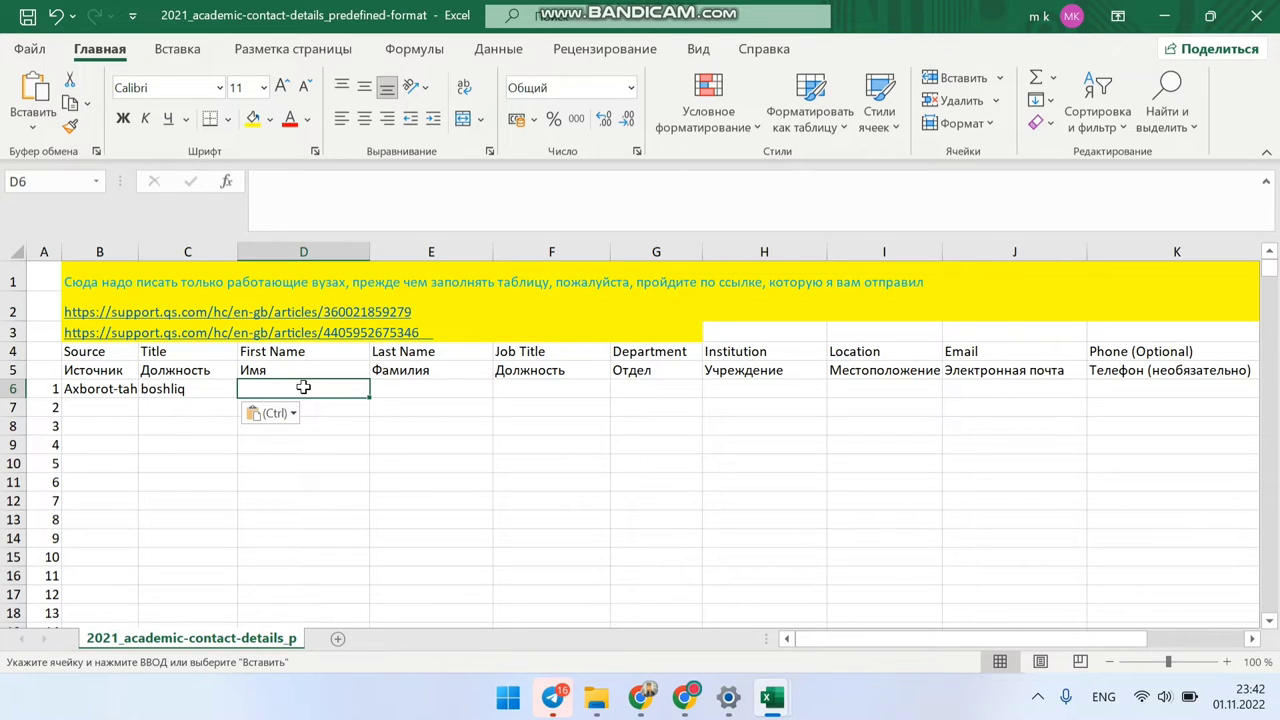
Step: Fill academic row 6 from D6 with the contact's first name, last name, details and phone number
key(Escape)
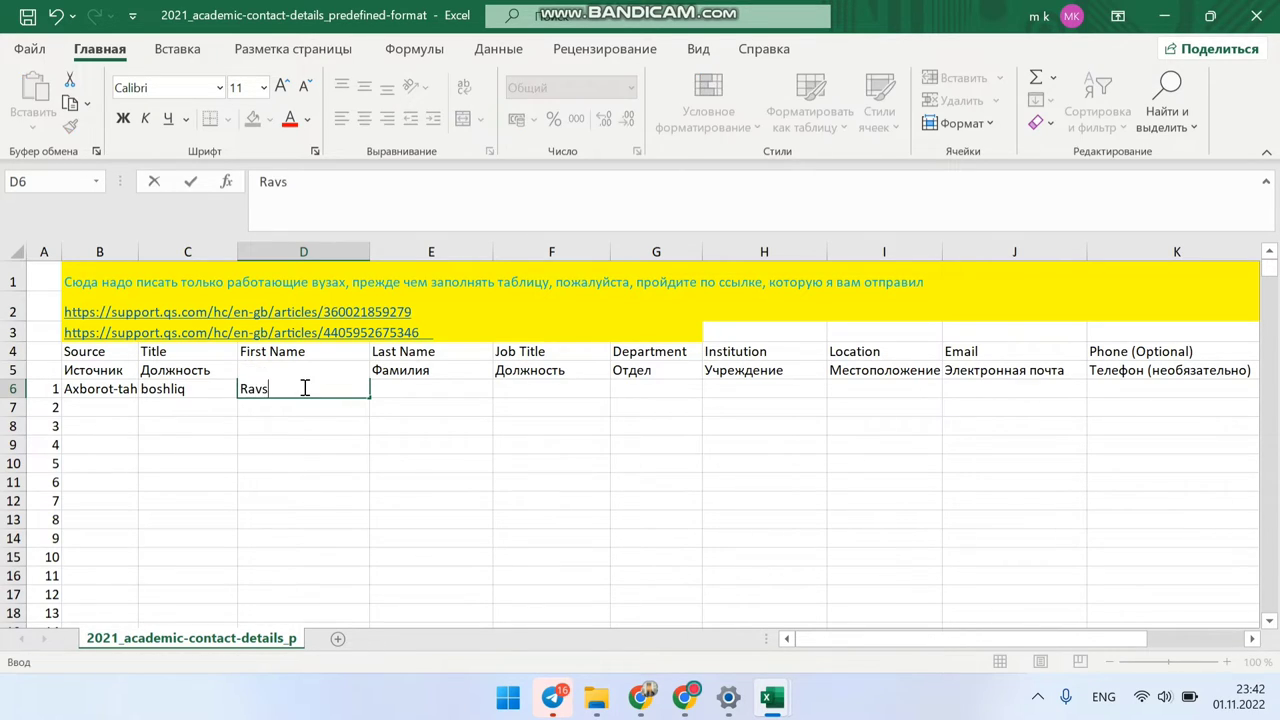
key(Return)
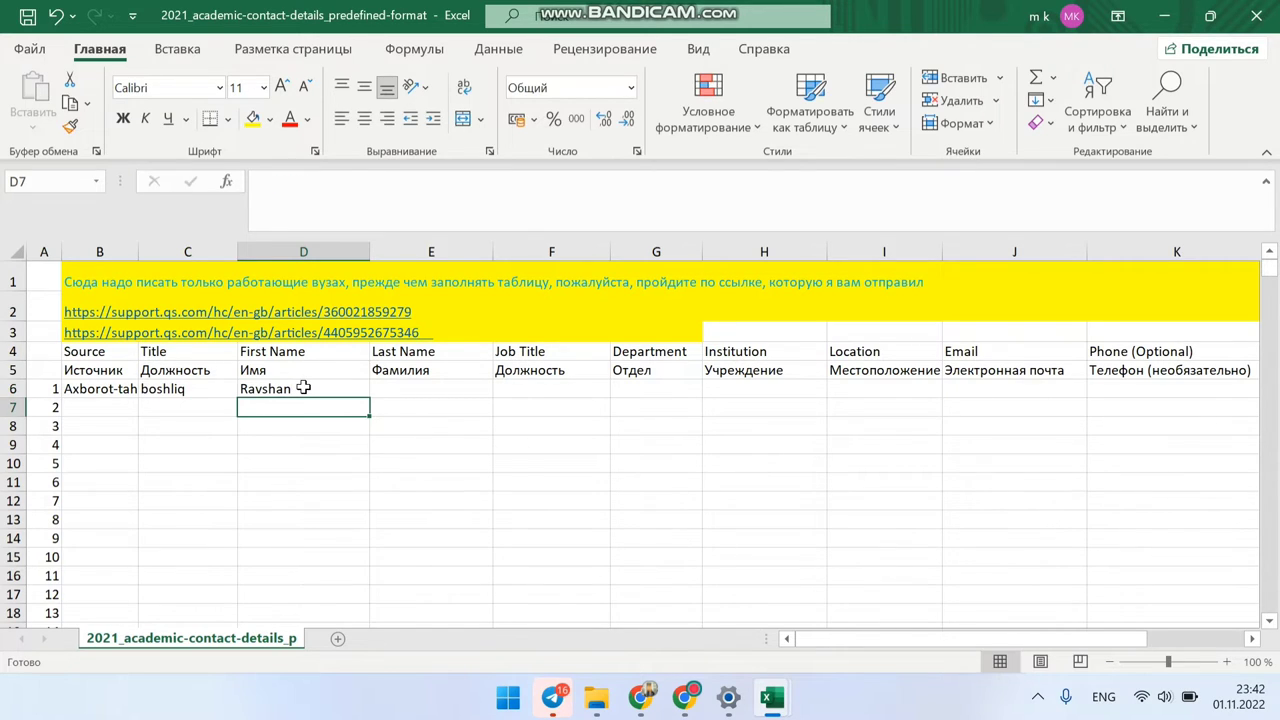
key(Up)
key(Right)
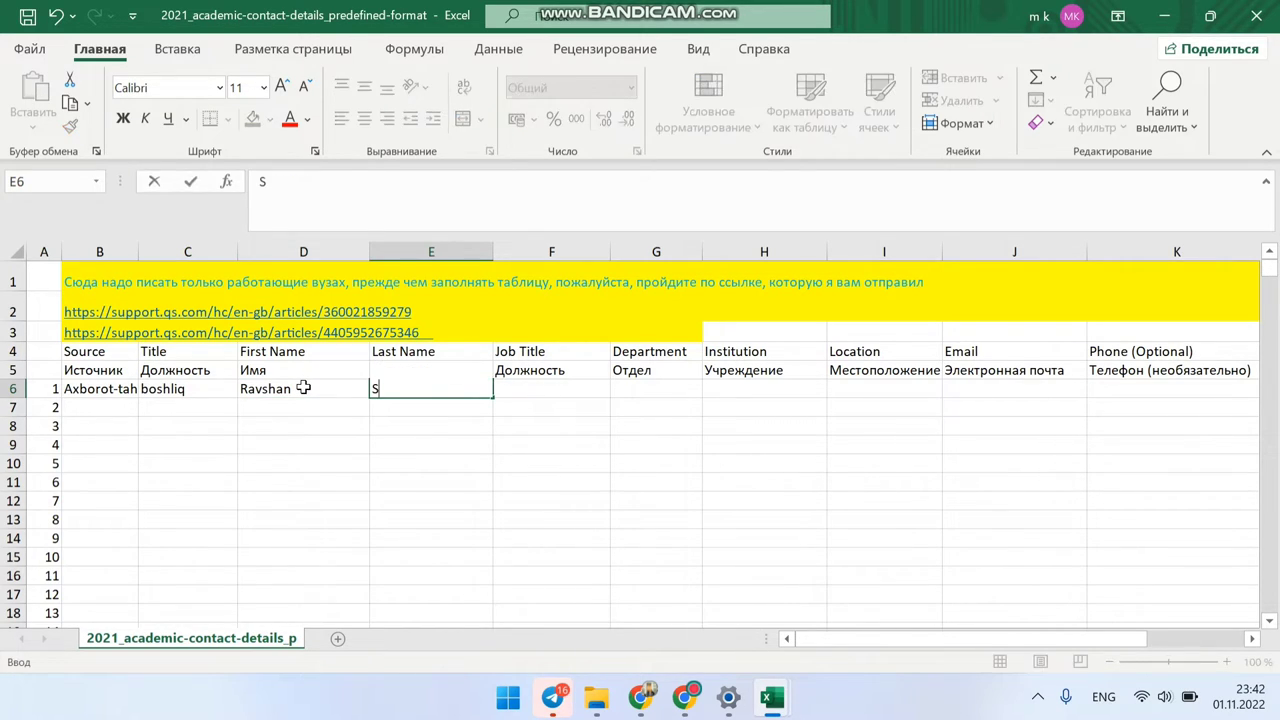
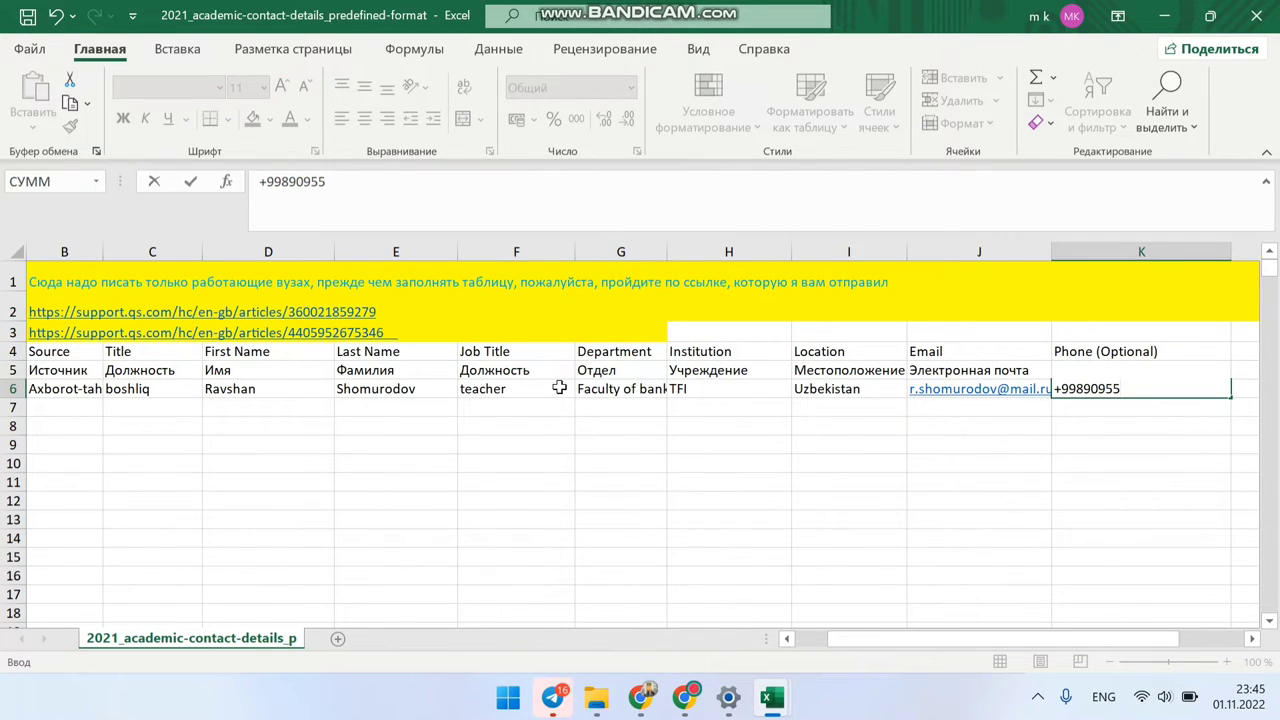
text(4928)
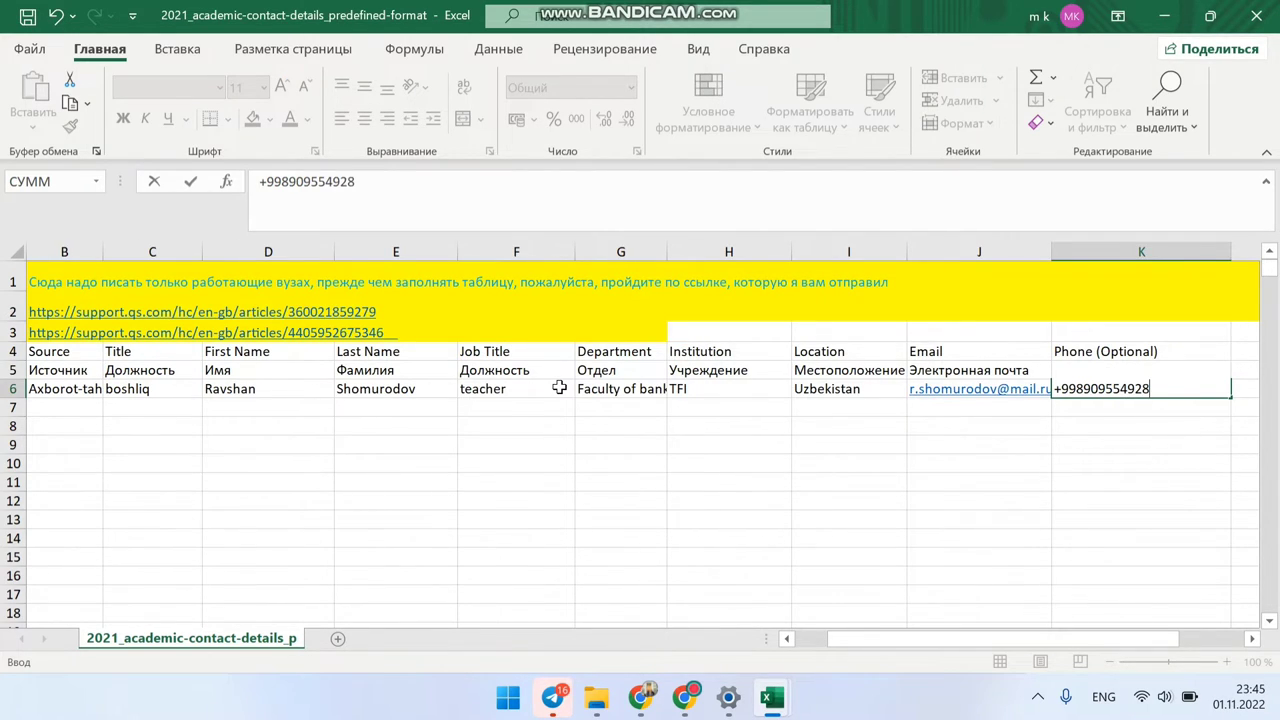
key(Return)
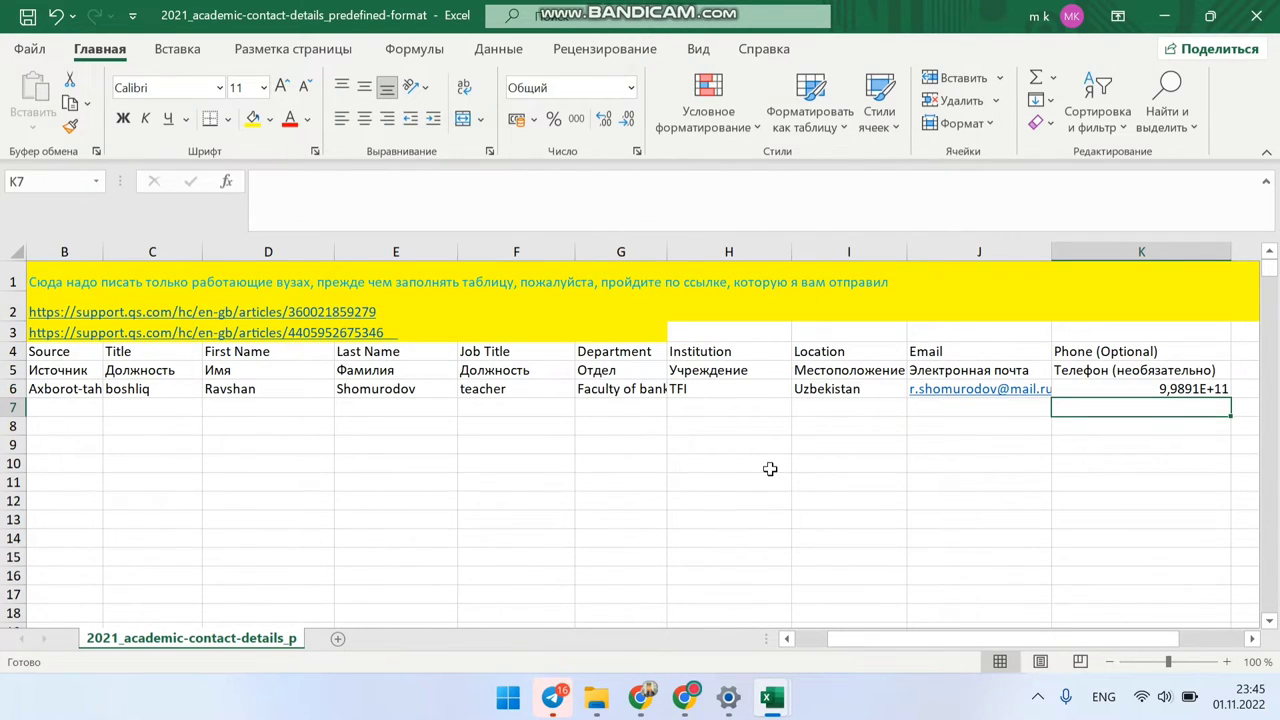
Step: Format K6 as Текстовый (text) and re-enter the contact's phone number with a leading +
key(Up)
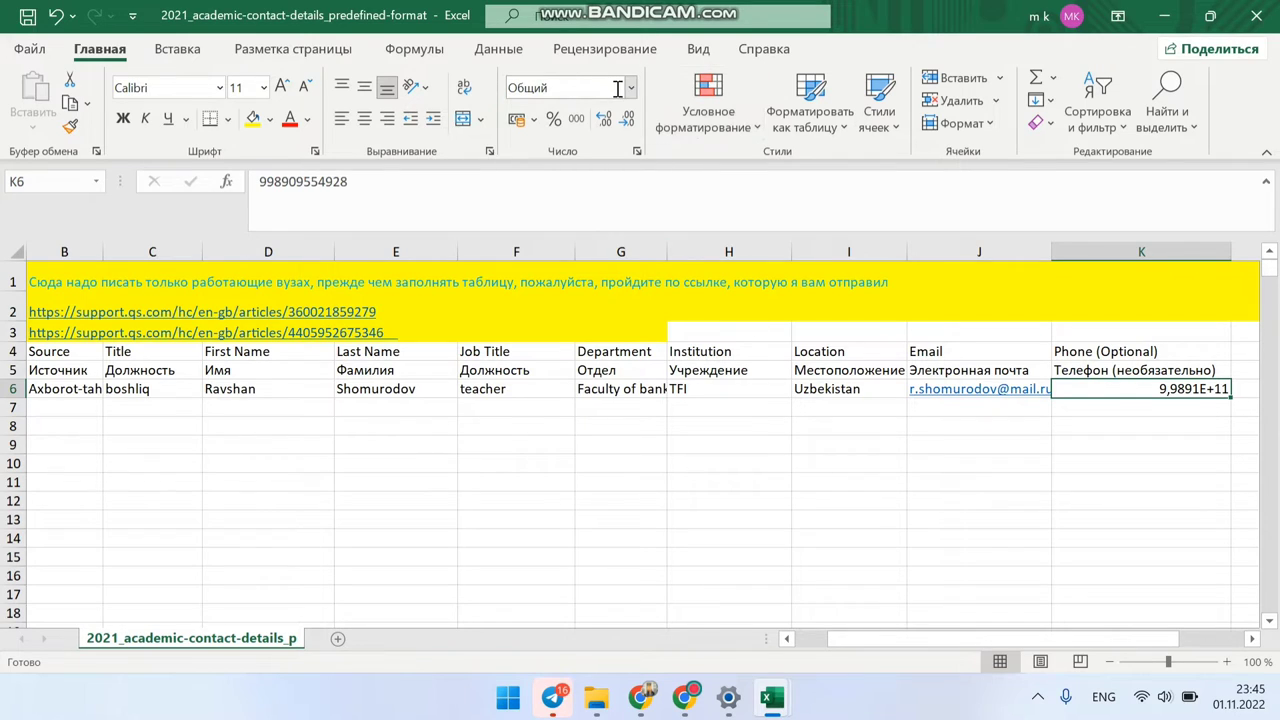
click(630, 89)
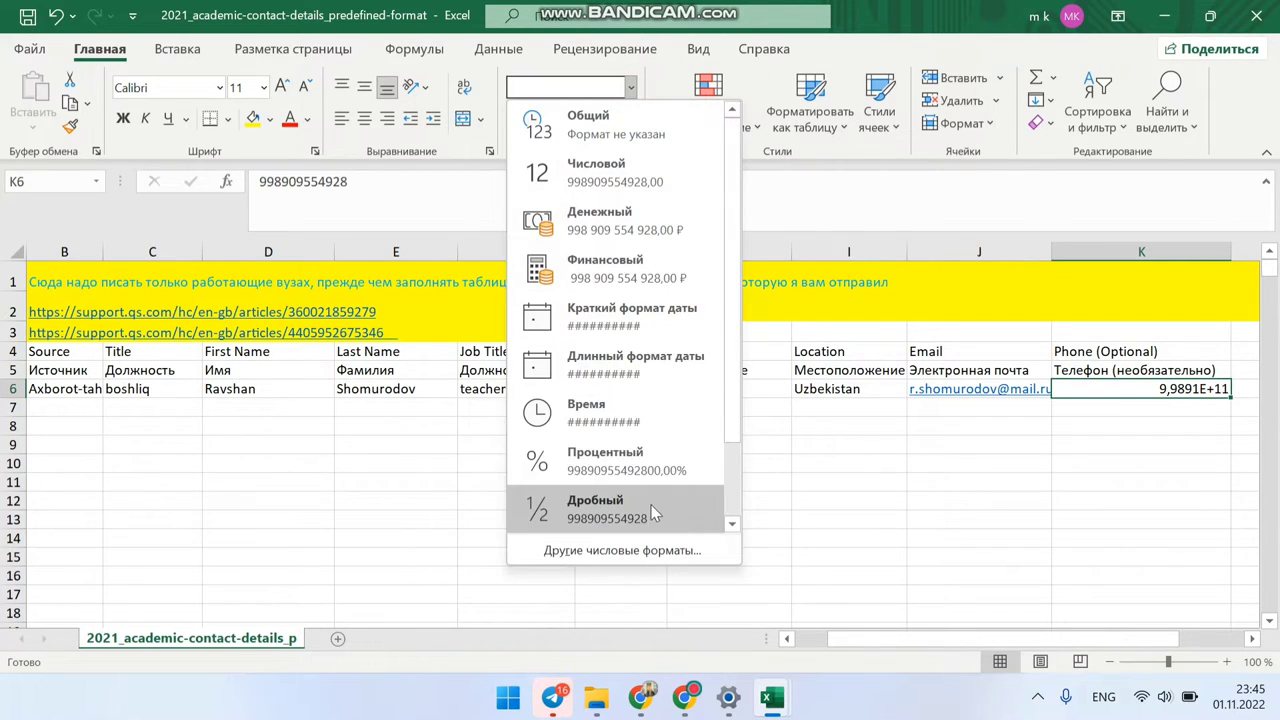
scroll(628, 500, down, 1)
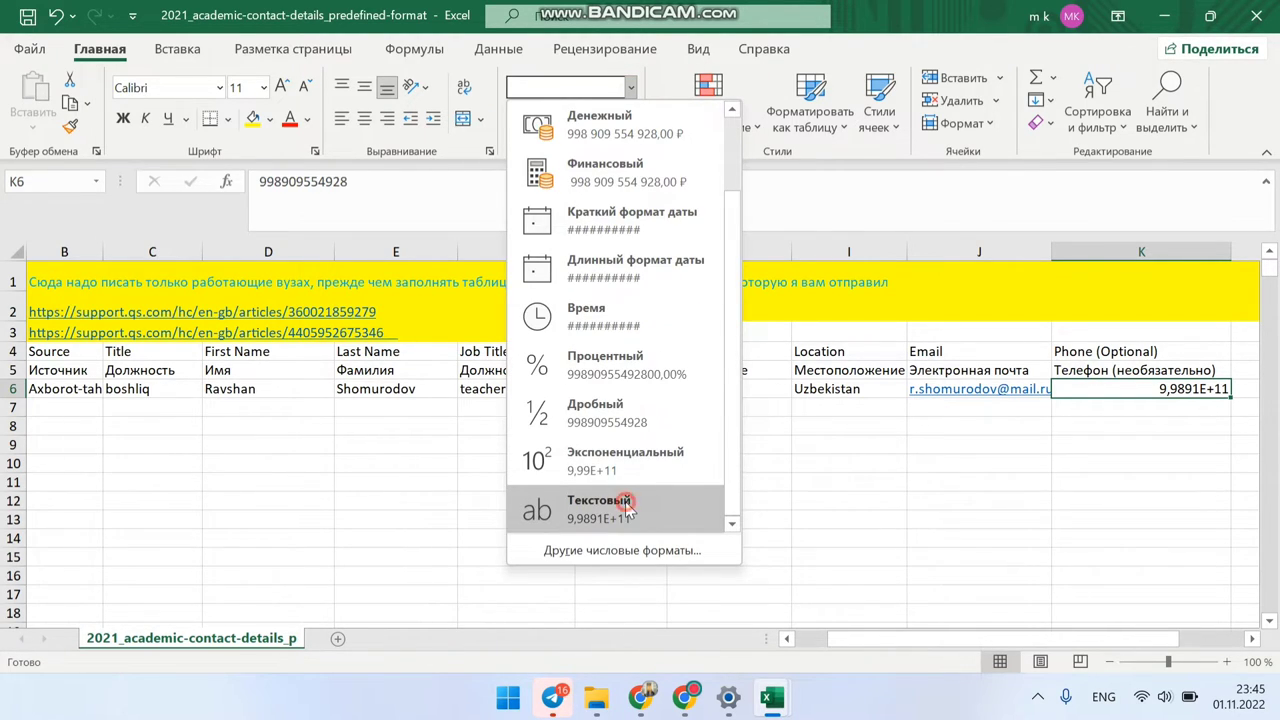
click(628, 510)
key(BackSpace)
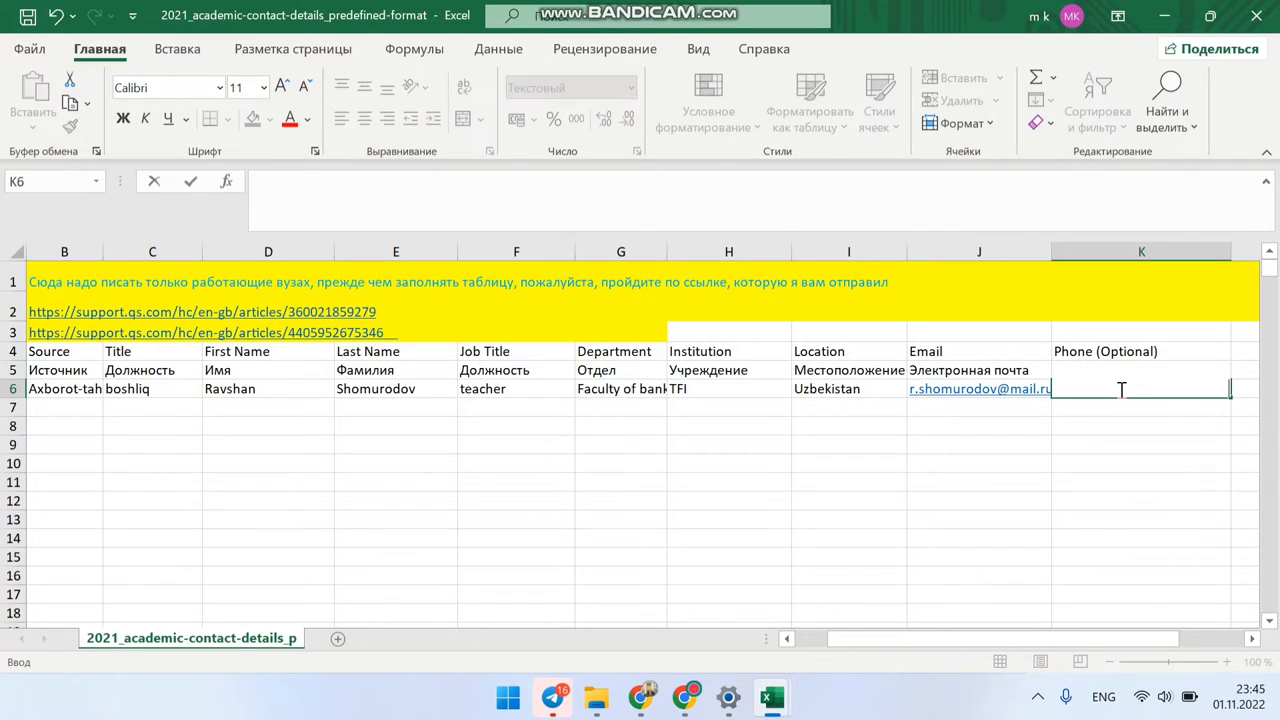
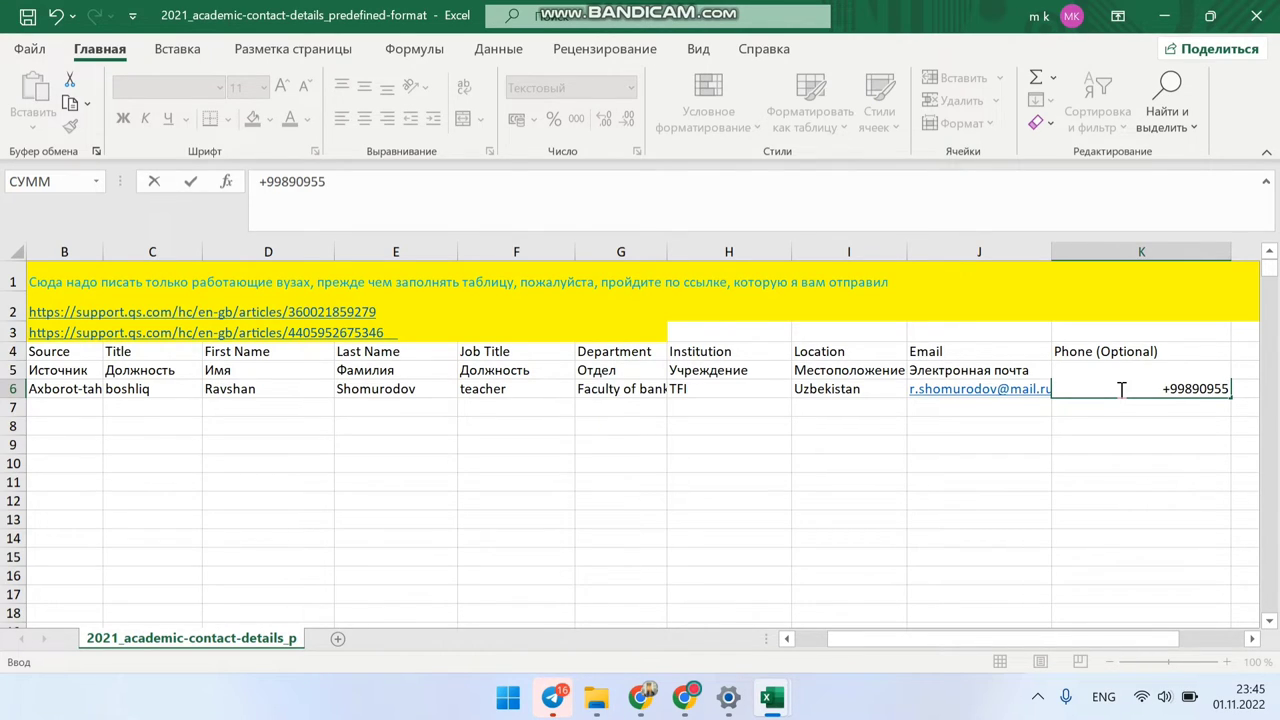
key(Return)
click(709, 532)
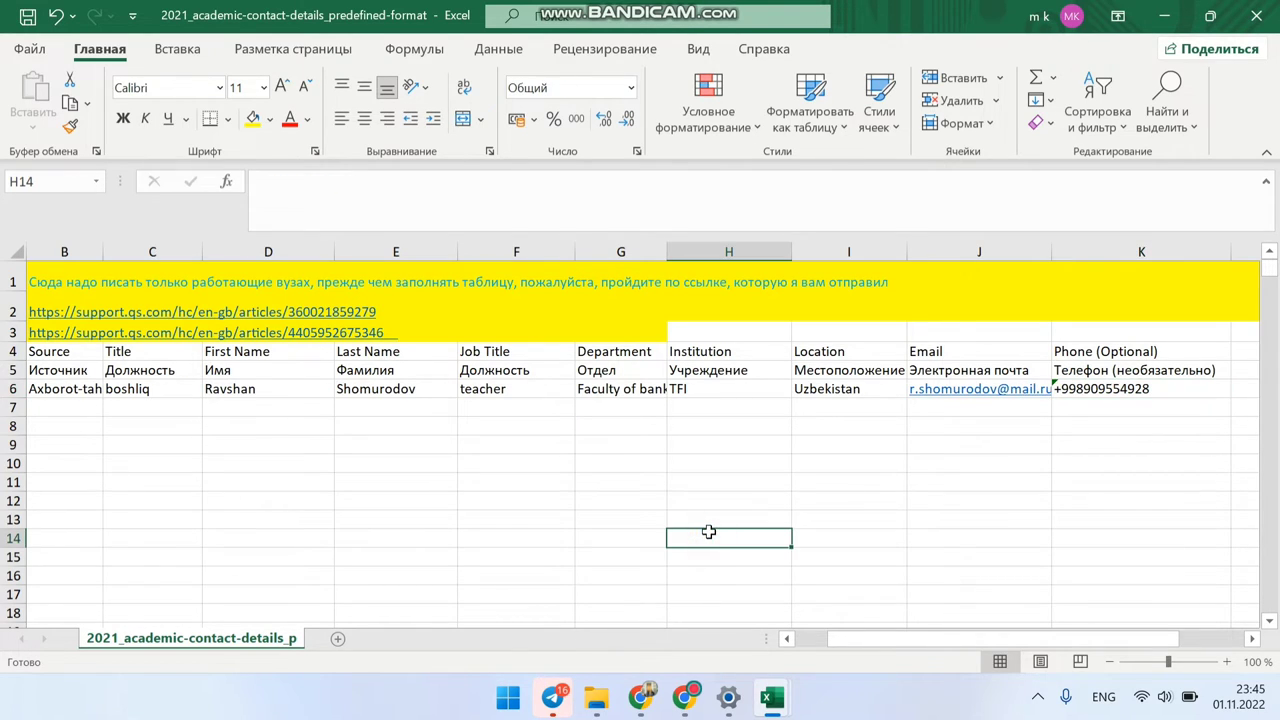
Step: Save the academic contact details workbook
click(28, 17)
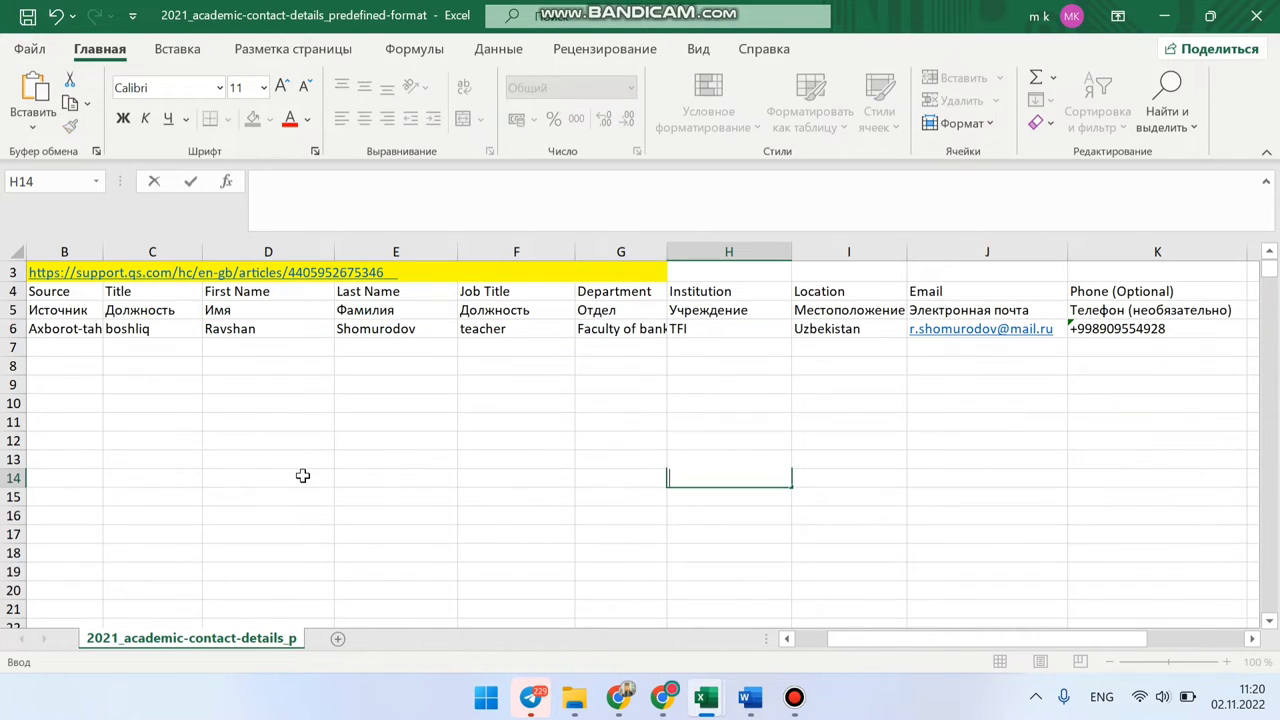
scroll(302, 475, left, 1)
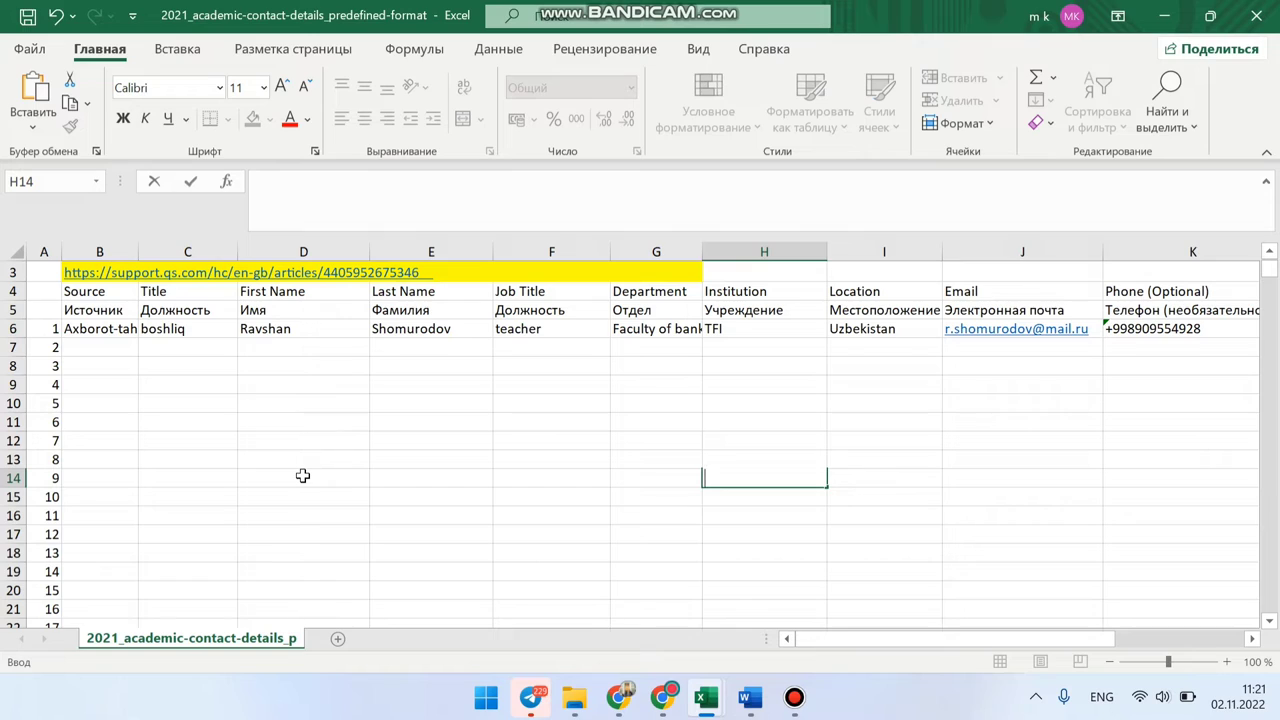
scroll(302, 475, up, 1)
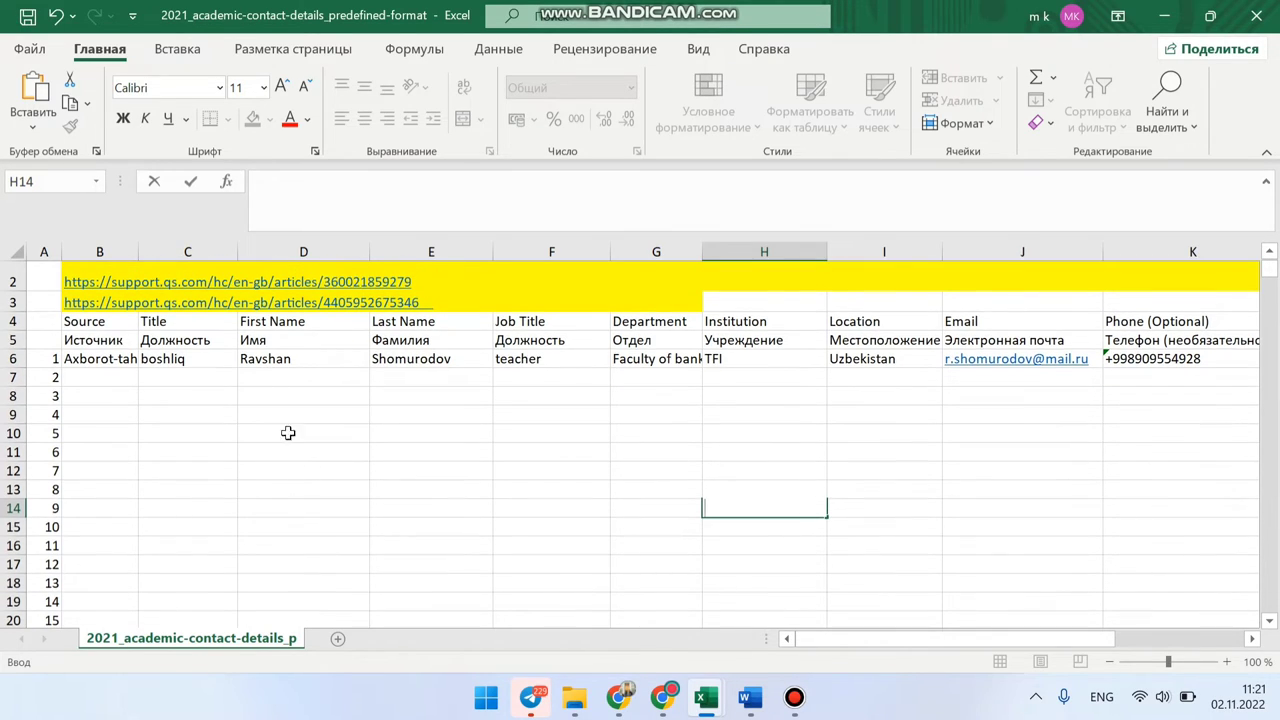
Step: Review the Russian header cells in row 5 from D5 through K5
click(268, 342)
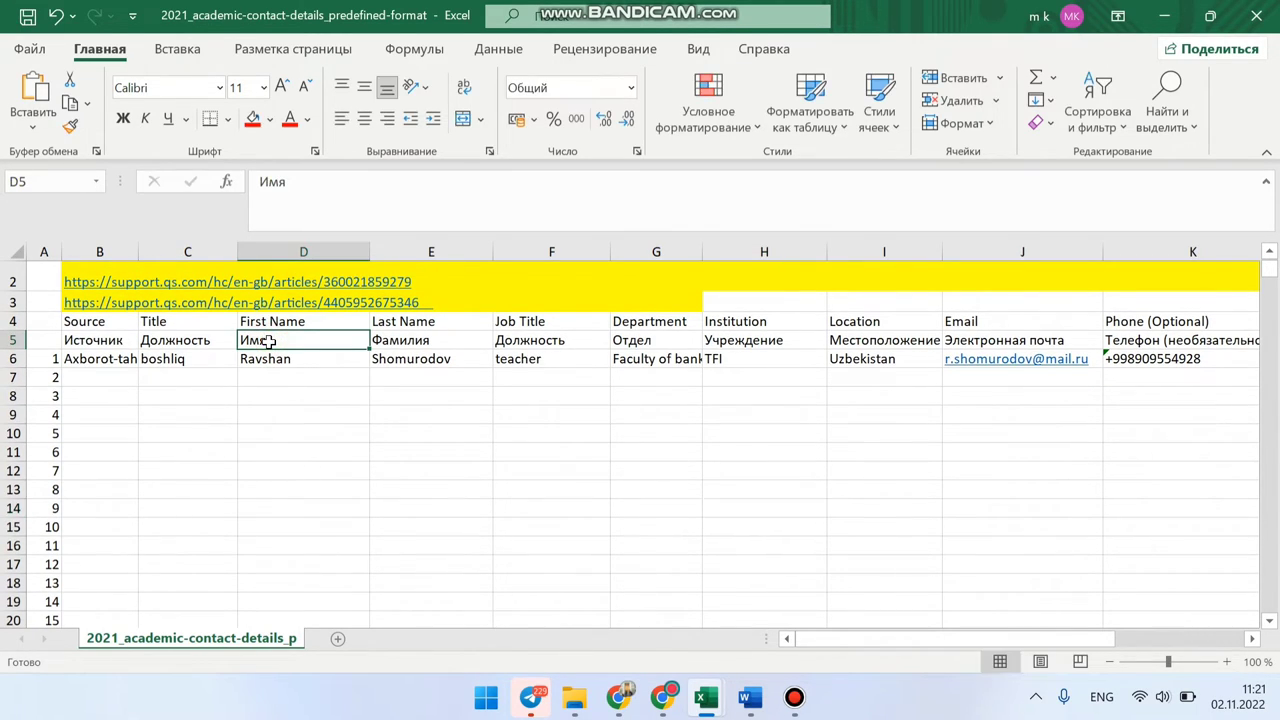
drag(268, 342, 1108, 340)
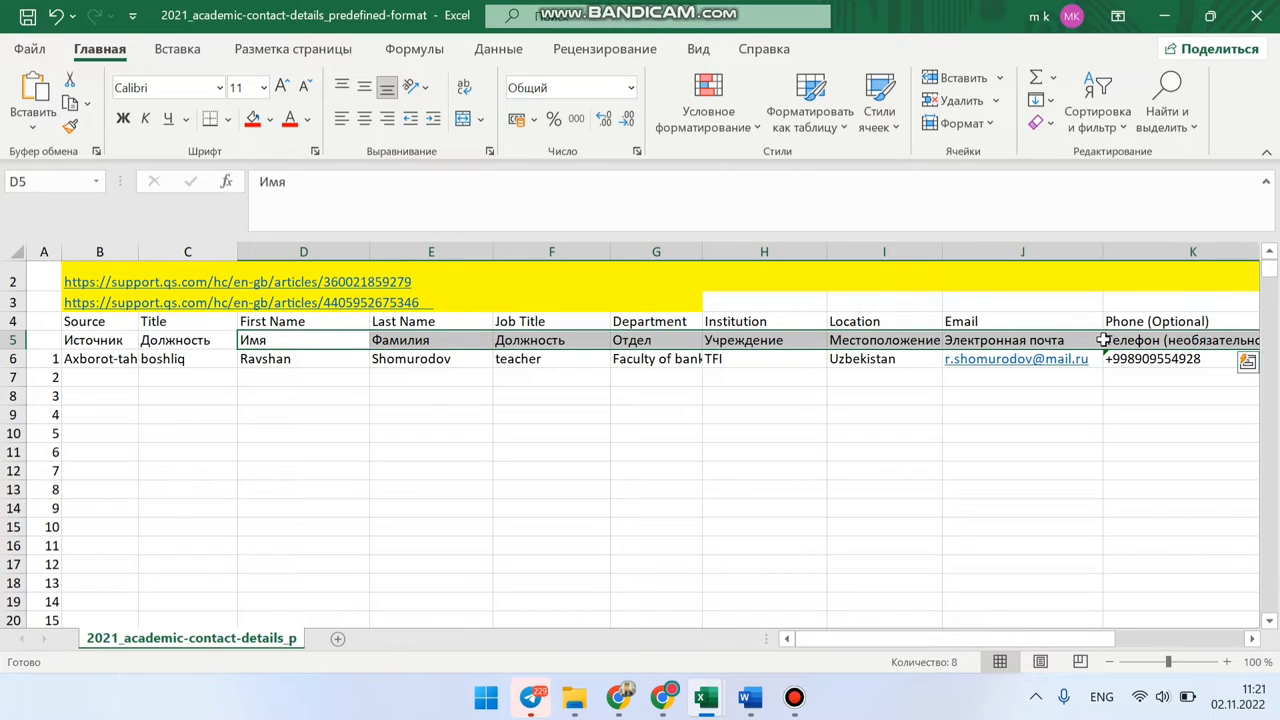
drag(300, 340, 1001, 340)
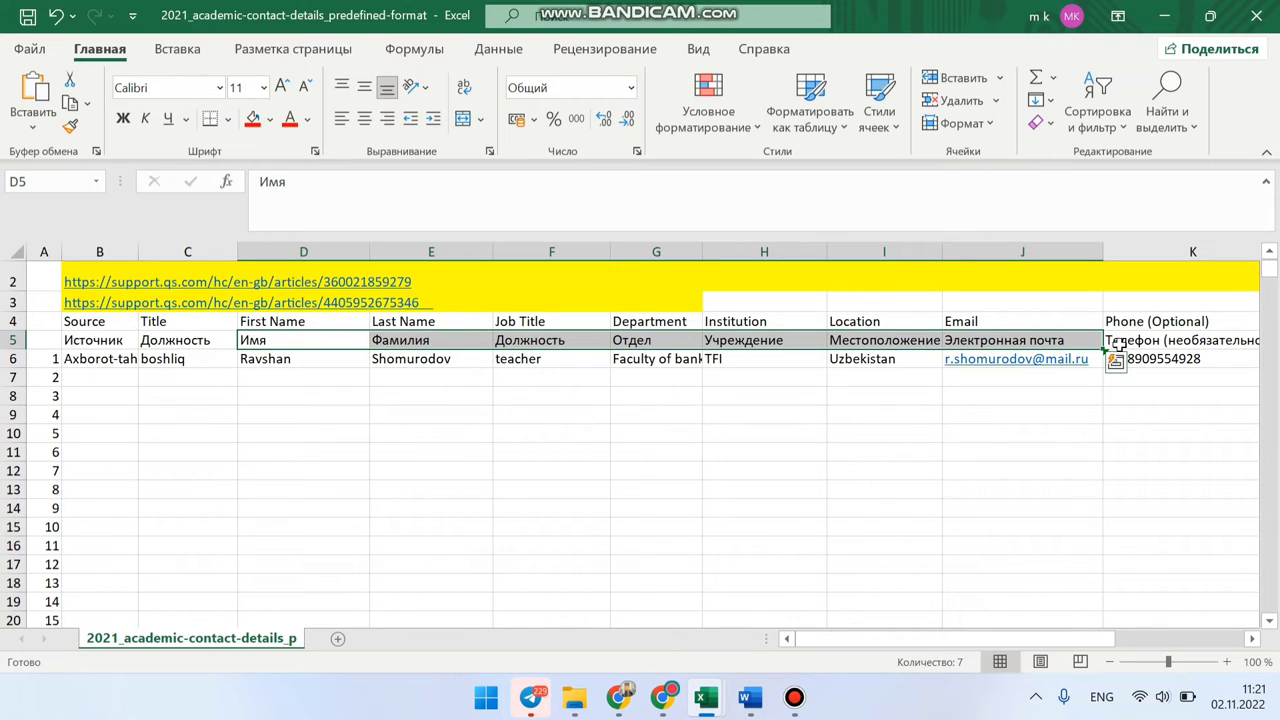
key(Right)
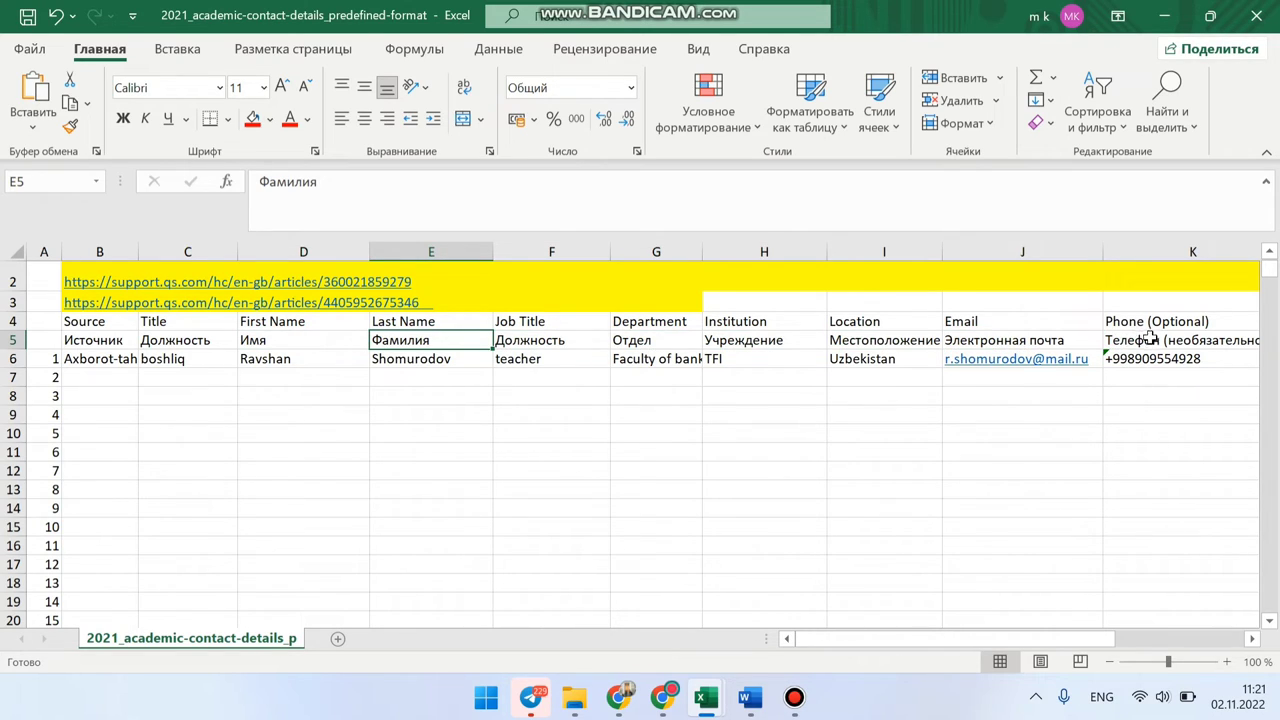
click(1154, 341)
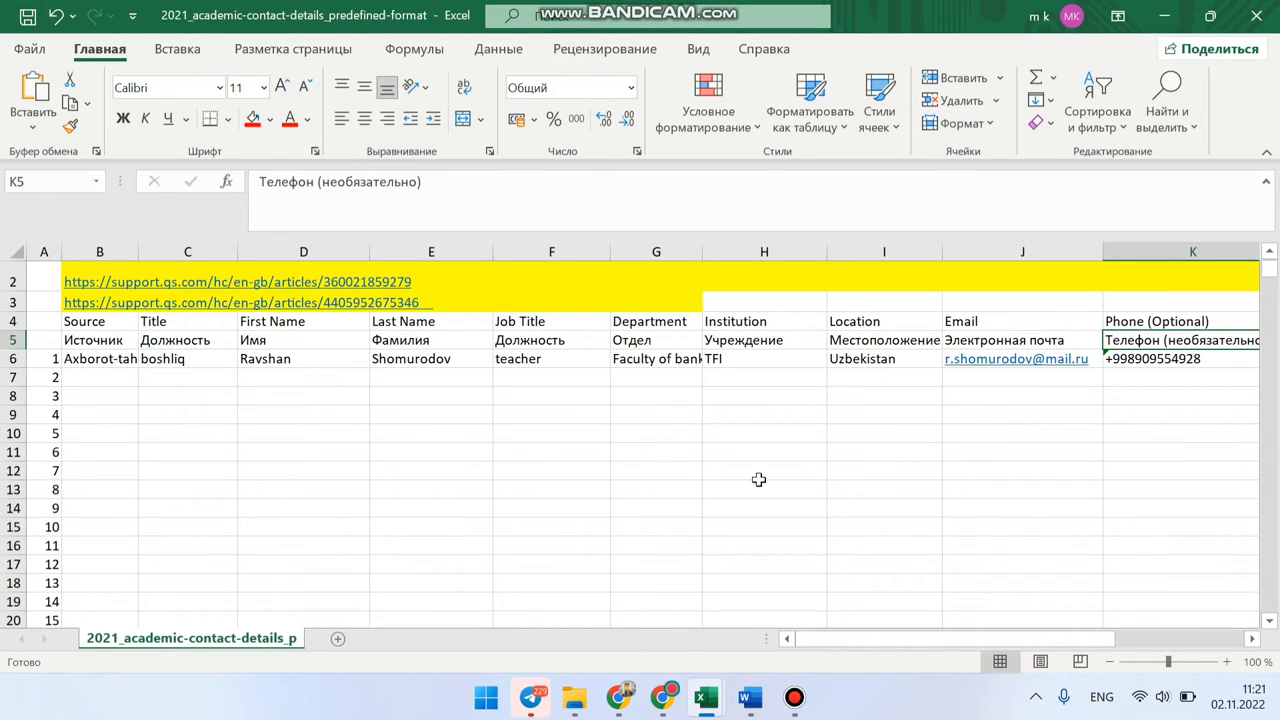
Step: In the employer workbook, review the row 5 headers from D5 through K5
mouse_move(704, 697)
click(607, 605)
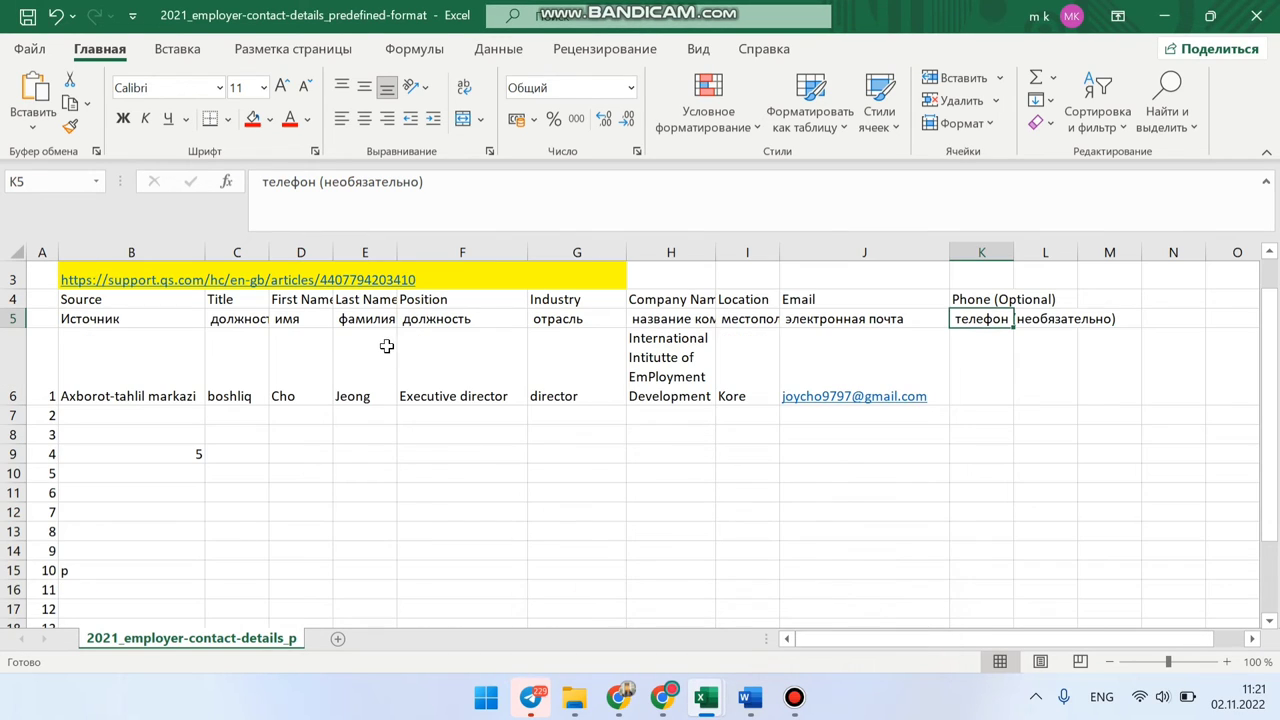
click(283, 318)
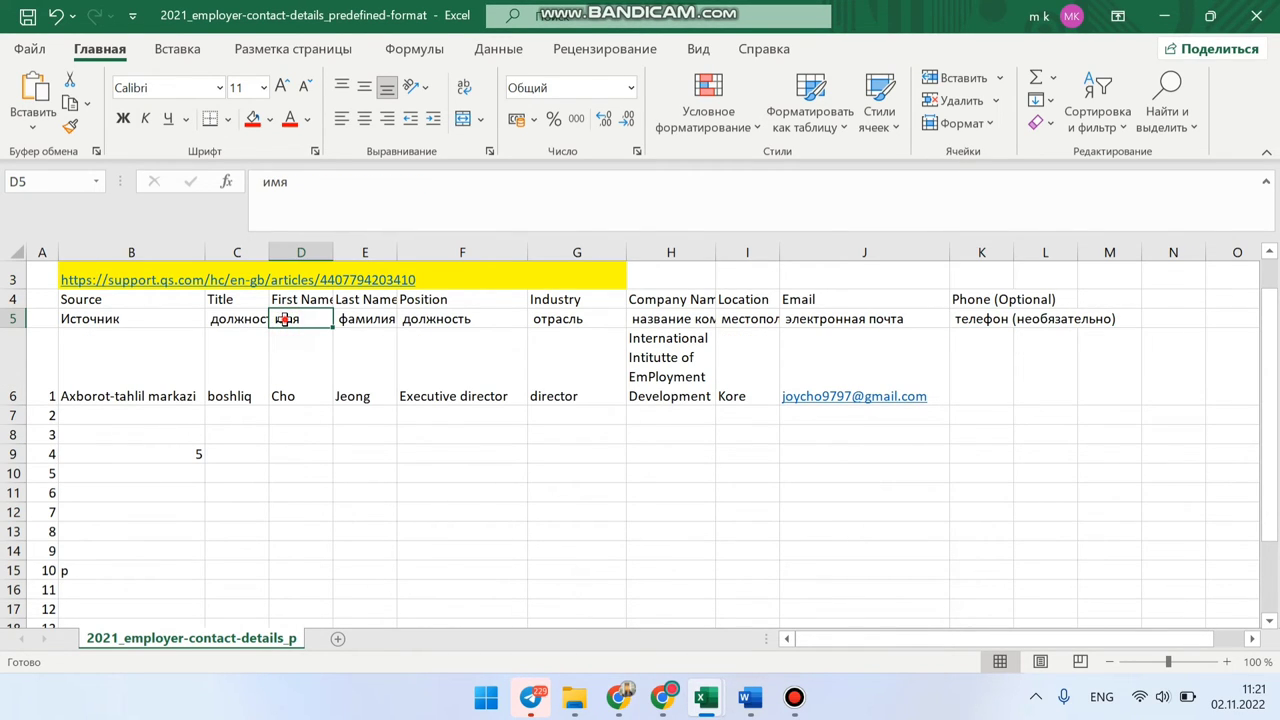
drag(285, 318, 877, 320)
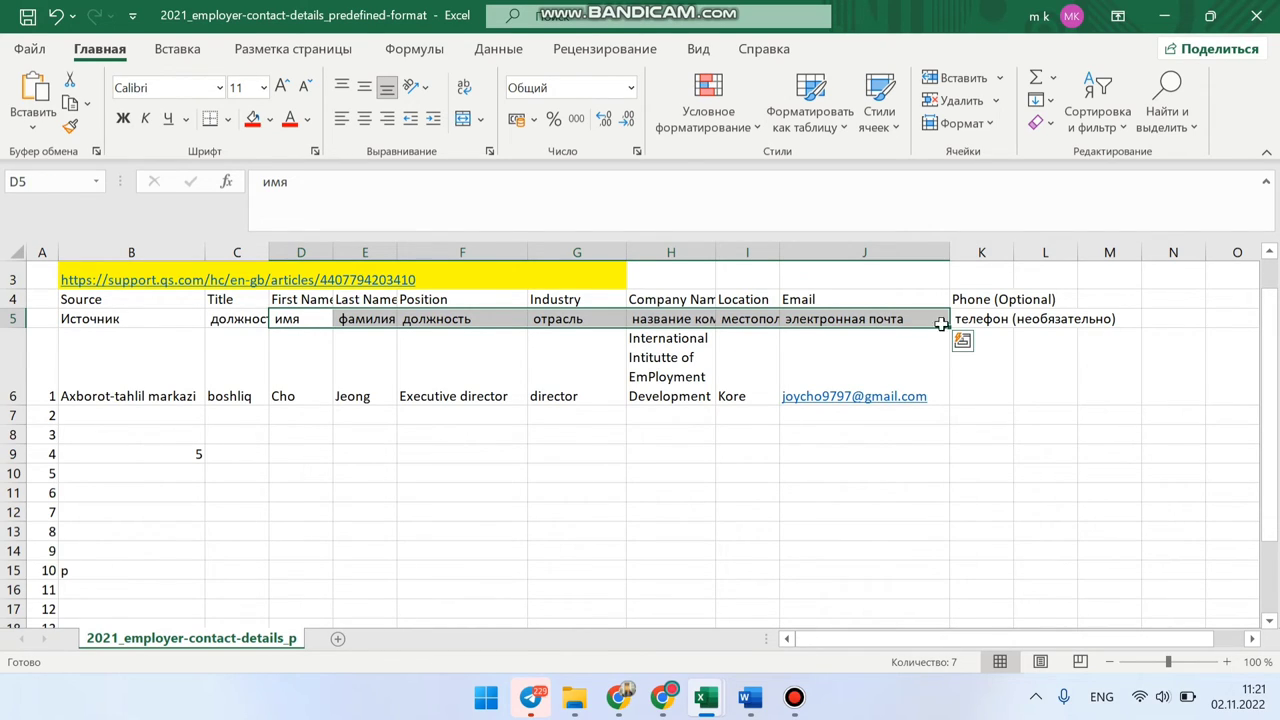
click(975, 320)
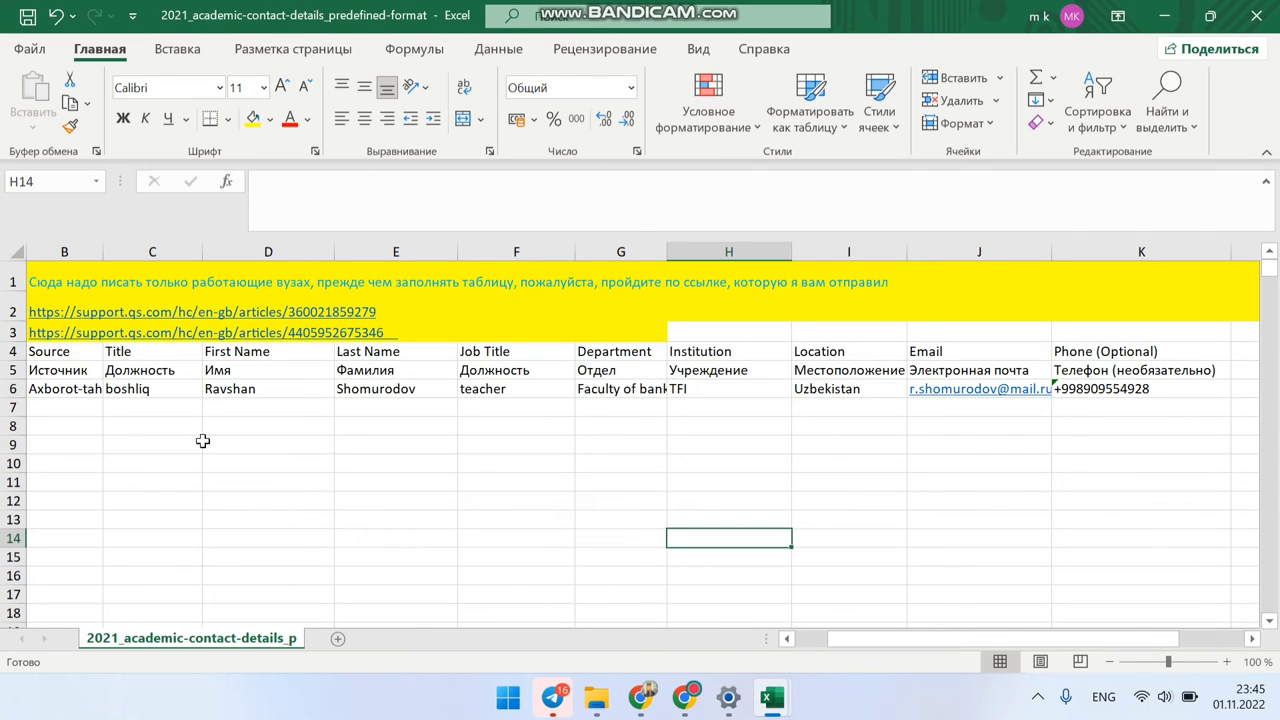
scroll(386, 466, left, 1)
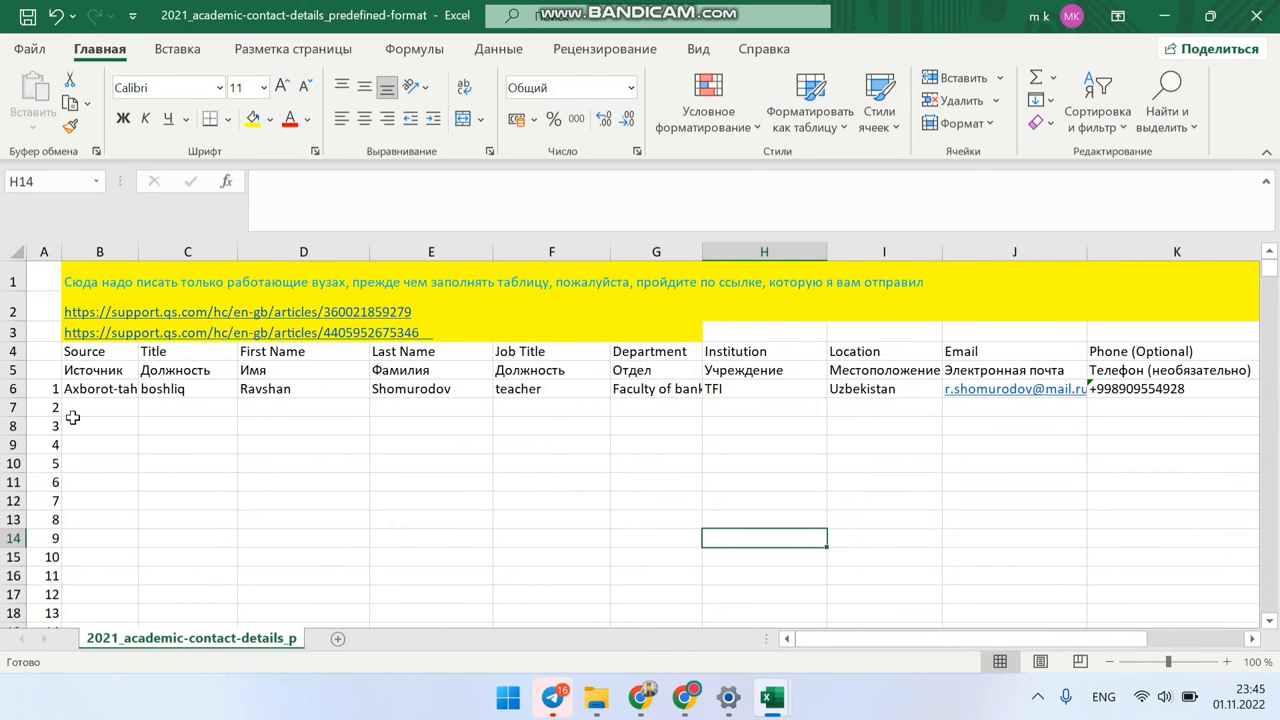
scroll(152, 466, down, 2)
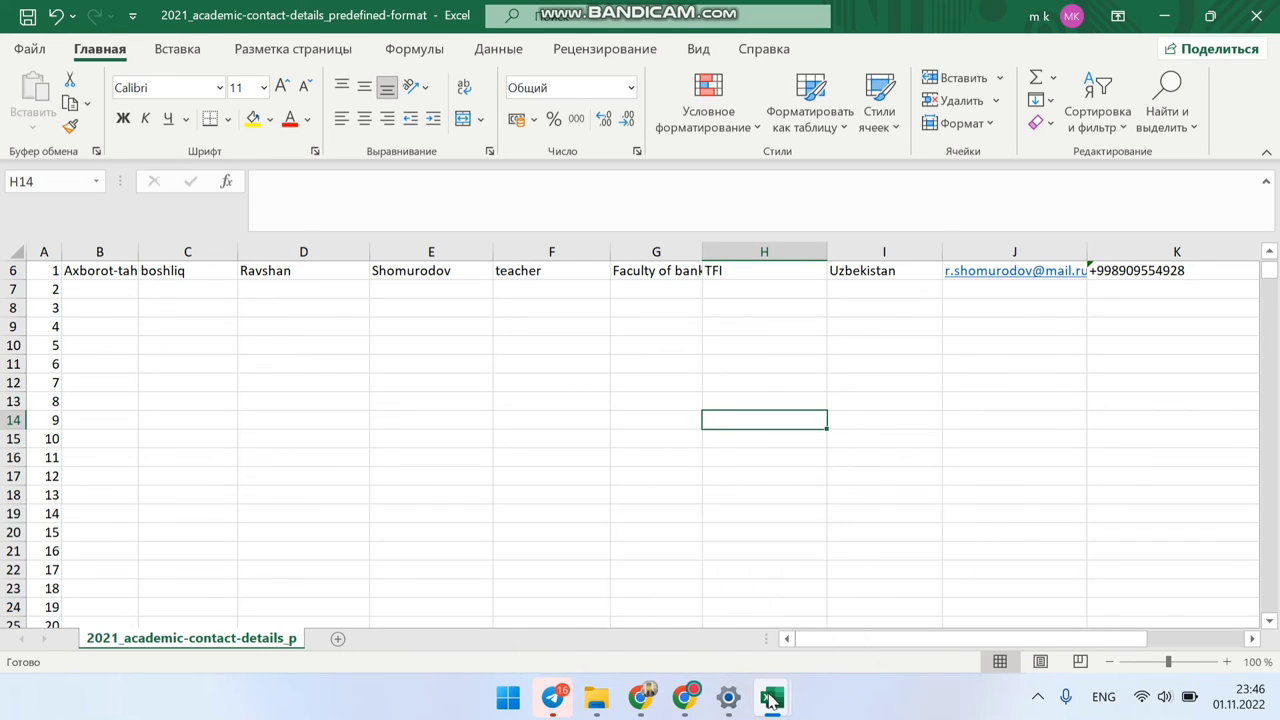
Step: Bring the employer workbook to the front and select an empty cell below the contact row
mouse_move(772, 697)
click(697, 614)
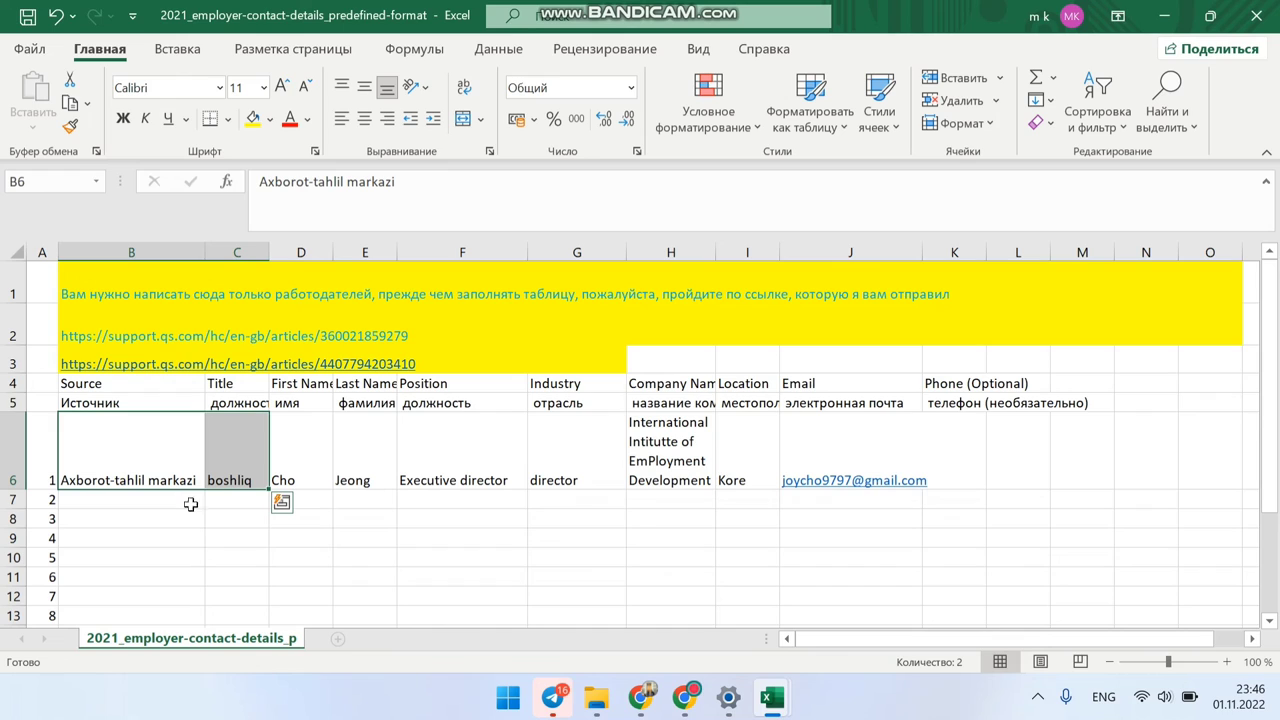
click(214, 535)
scroll(213, 533, down, 3)
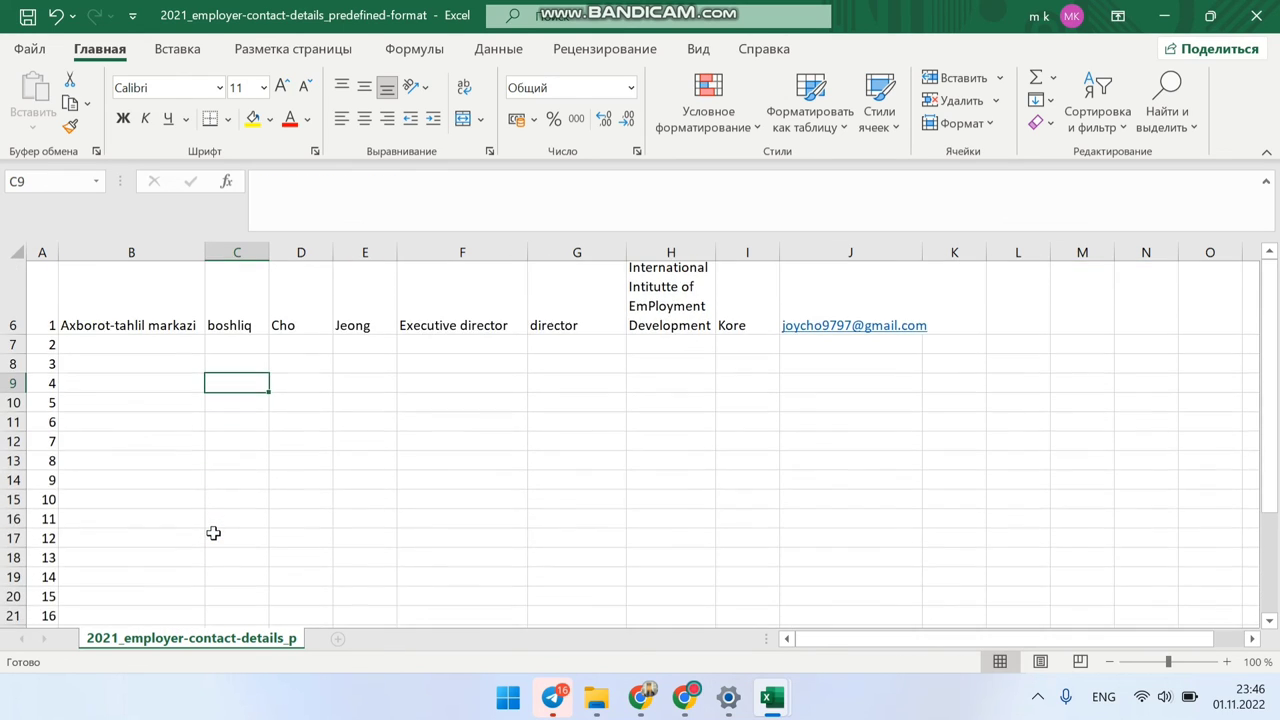
scroll(213, 533, up, 1)
click(134, 526)
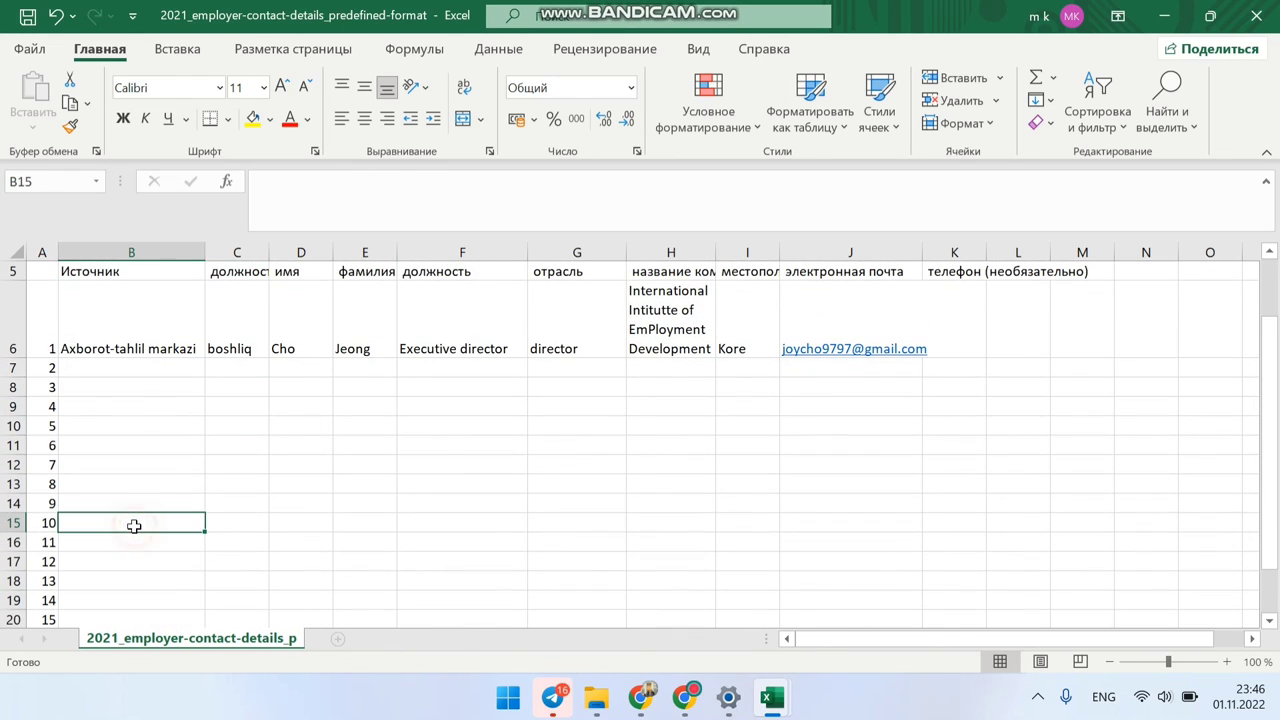